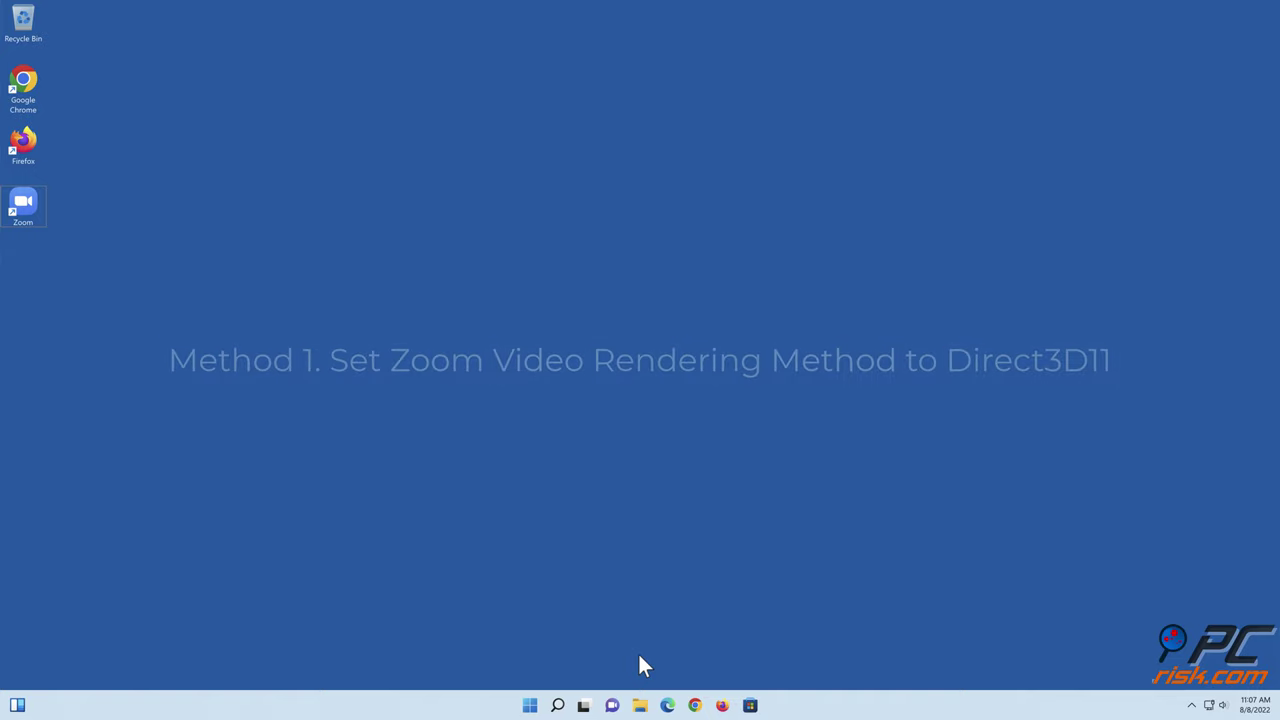
# Step: Launch Zoom and set Video Rendering Method to Direct3D11 in its advanced video settings
pyautogui.doubleClick(29, 214)
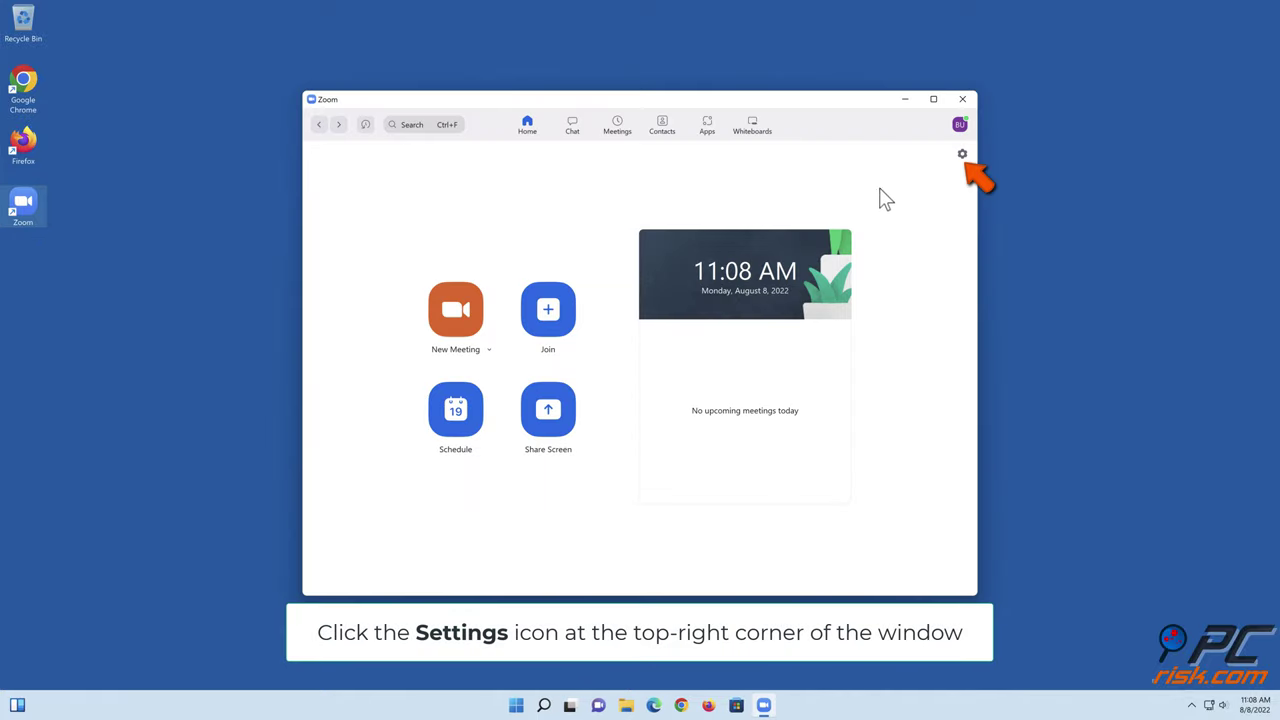
pyautogui.click(962, 155)
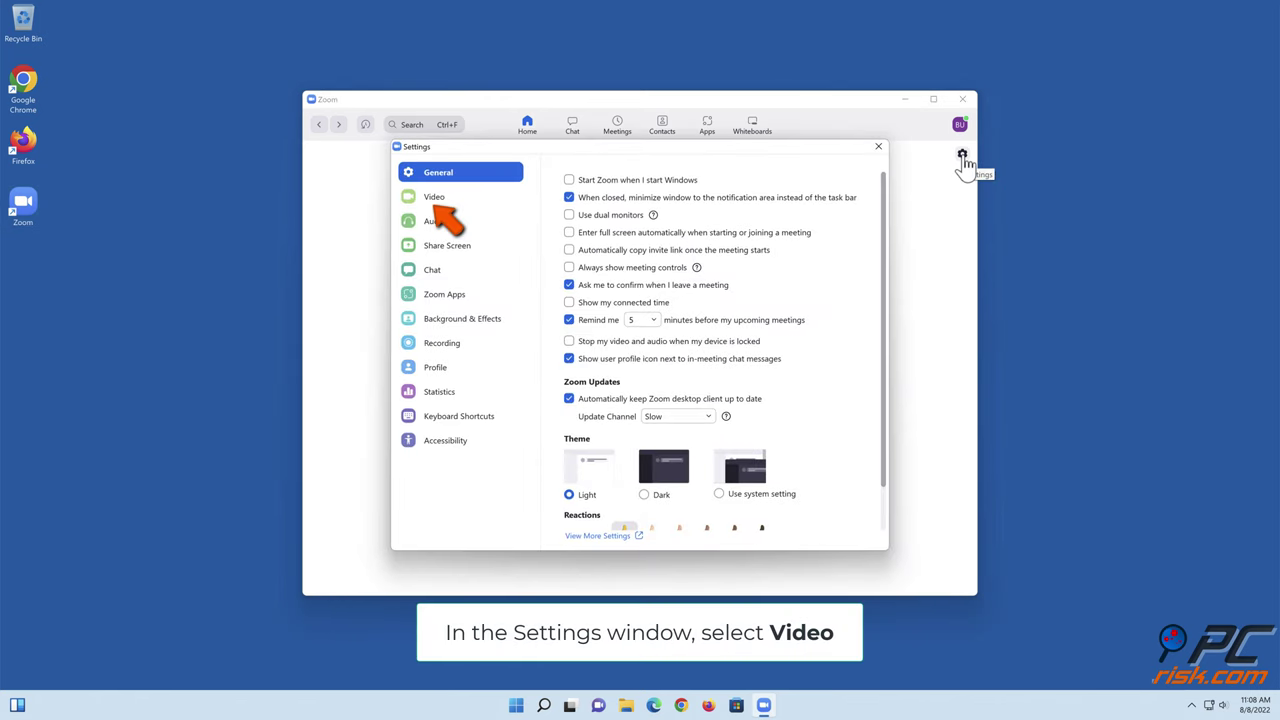
pyautogui.click(433, 203)
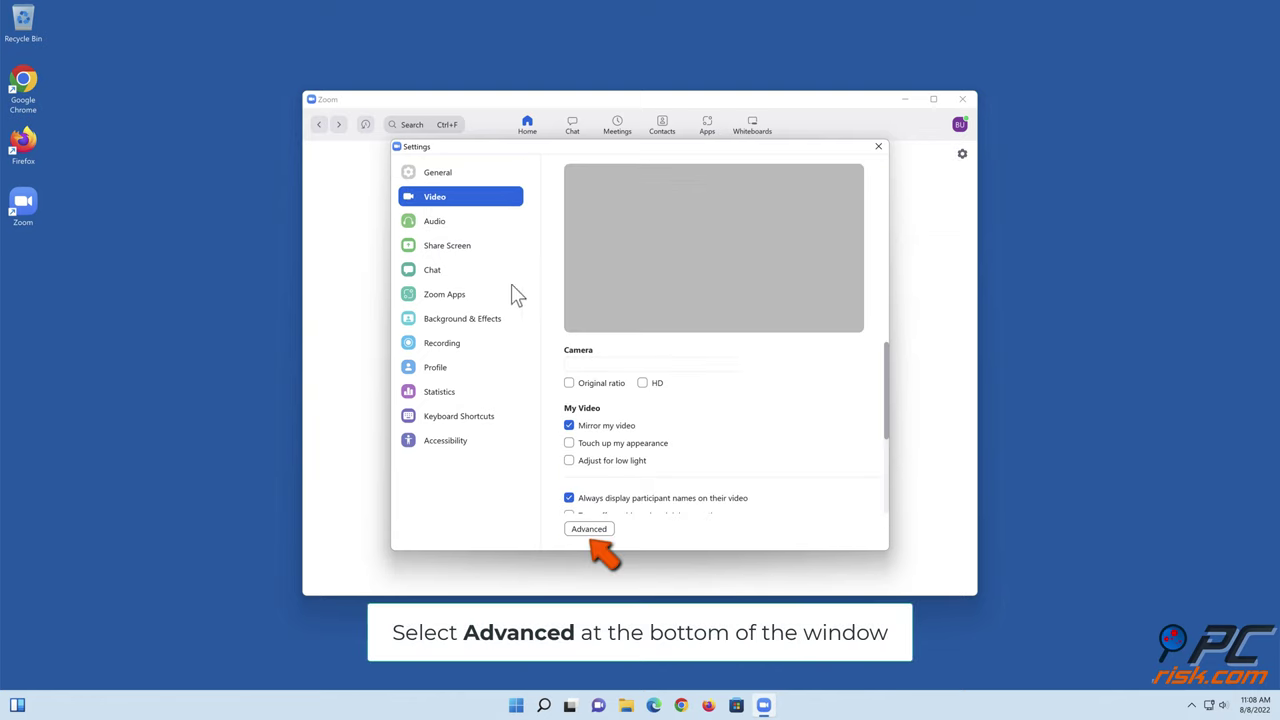
pyautogui.click(587, 530)
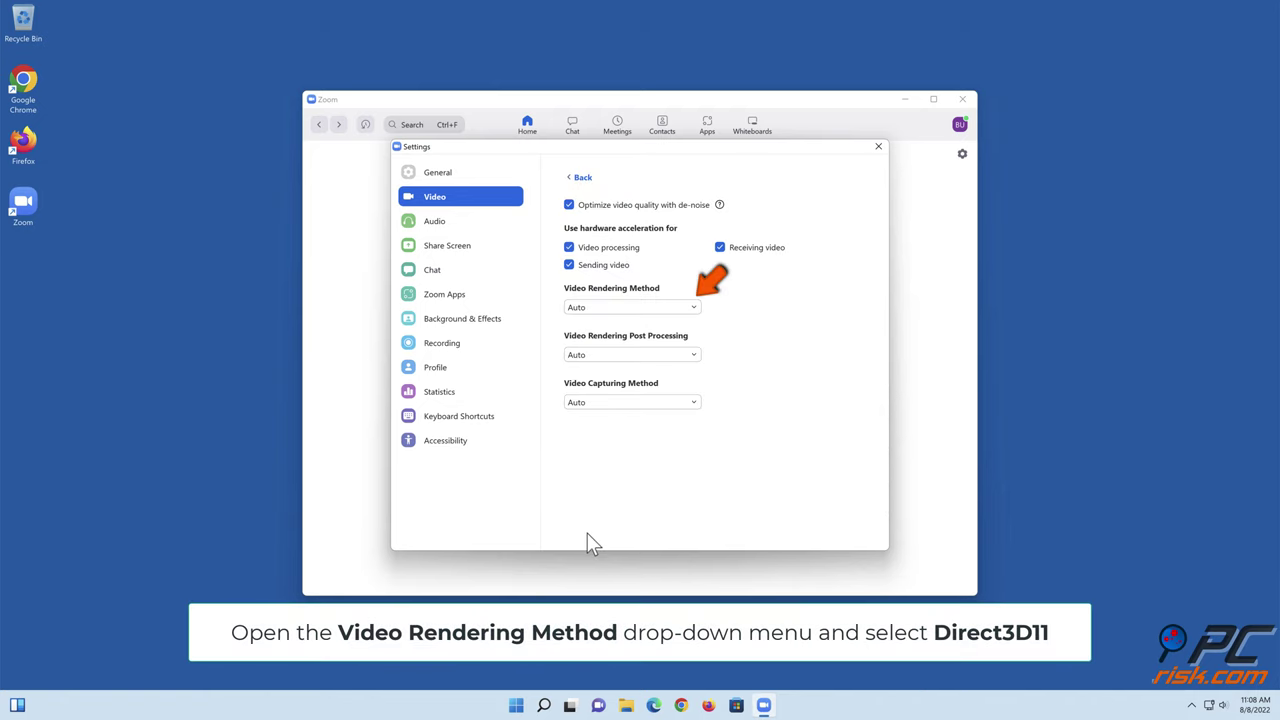
pyautogui.click(694, 308)
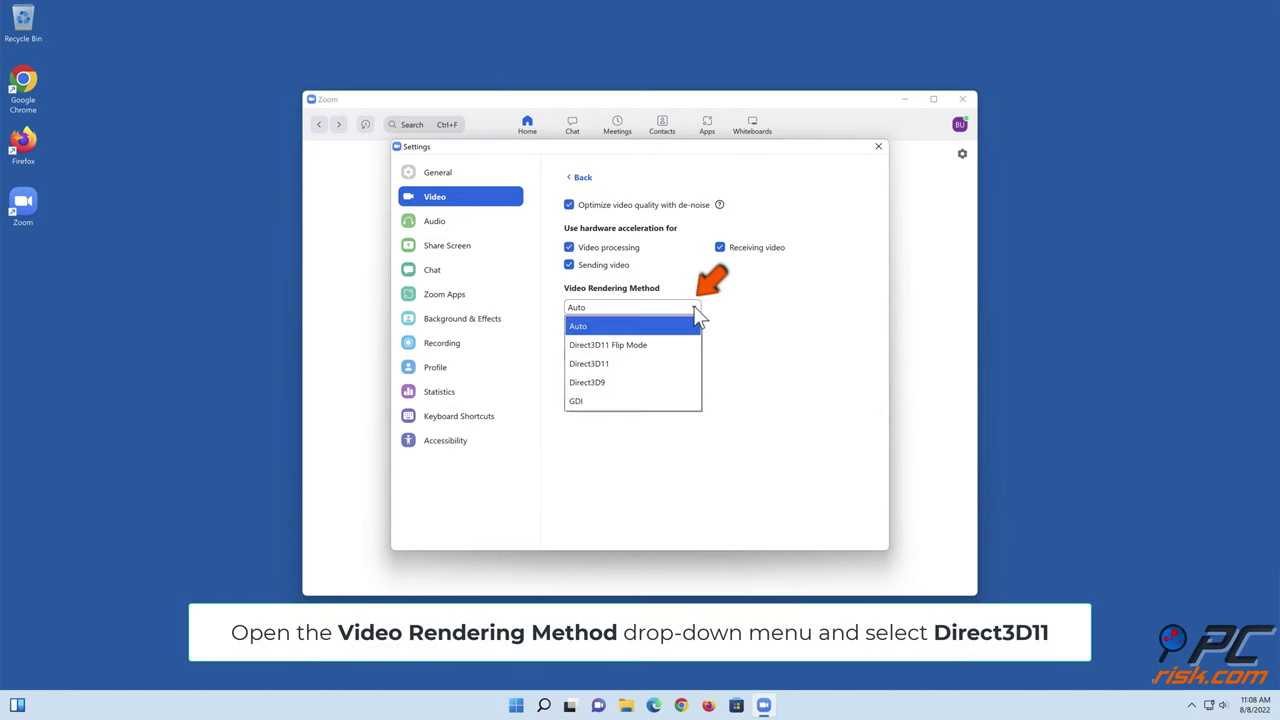
pyautogui.click(602, 368)
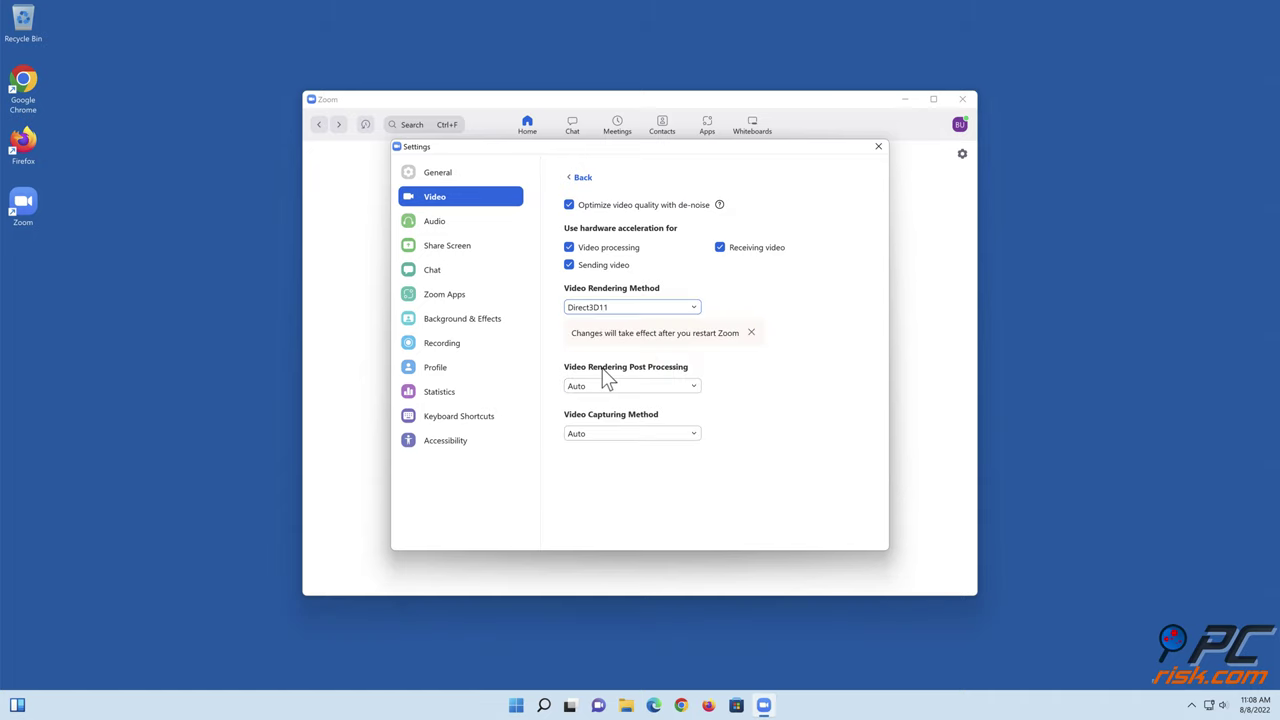
pyautogui.click(878, 149)
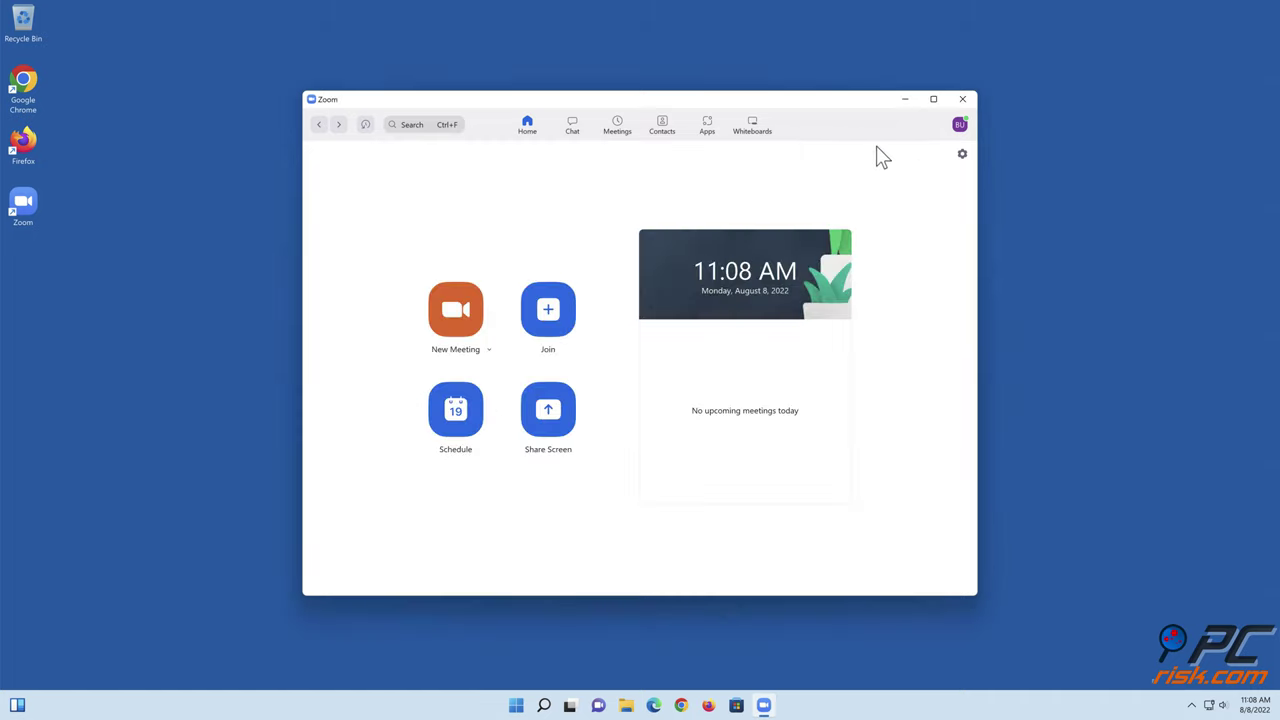
# Step: Exit Zoom completely, including its background instance, and relaunch it to apply the rendering change
pyautogui.click(963, 100)
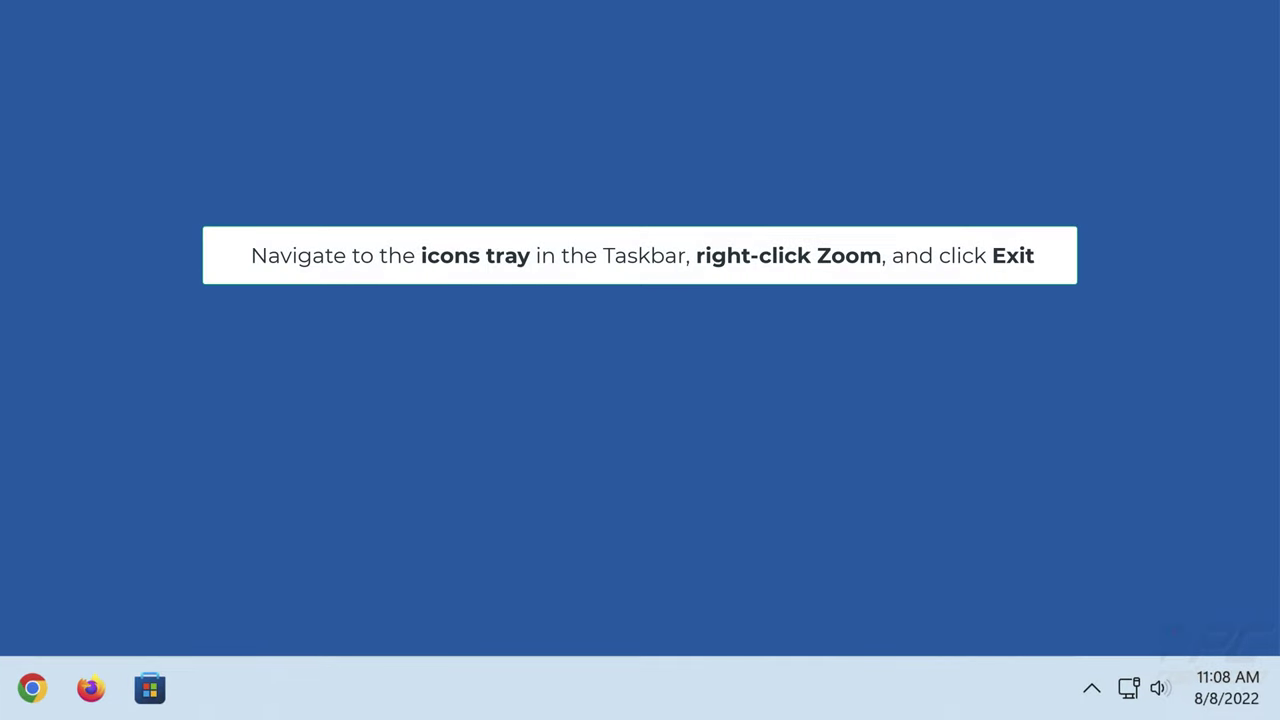
pyautogui.click(1091, 688)
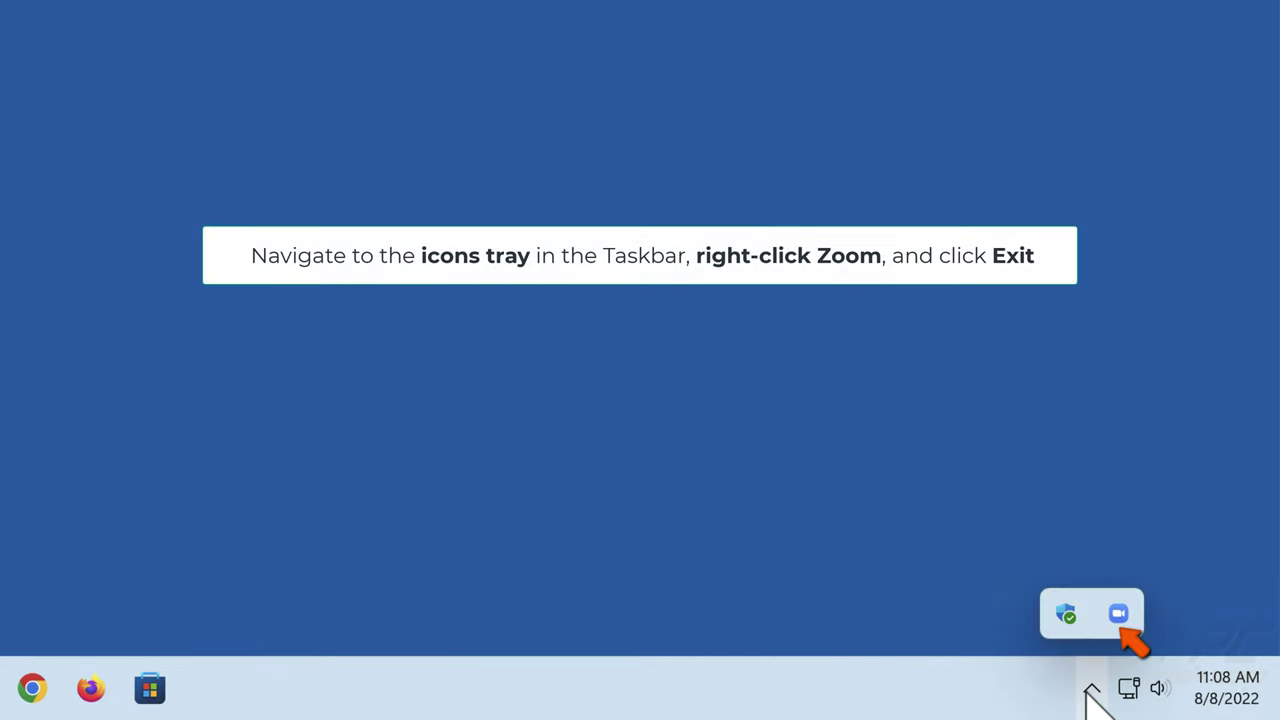
pyautogui.rightClick(1118, 614)
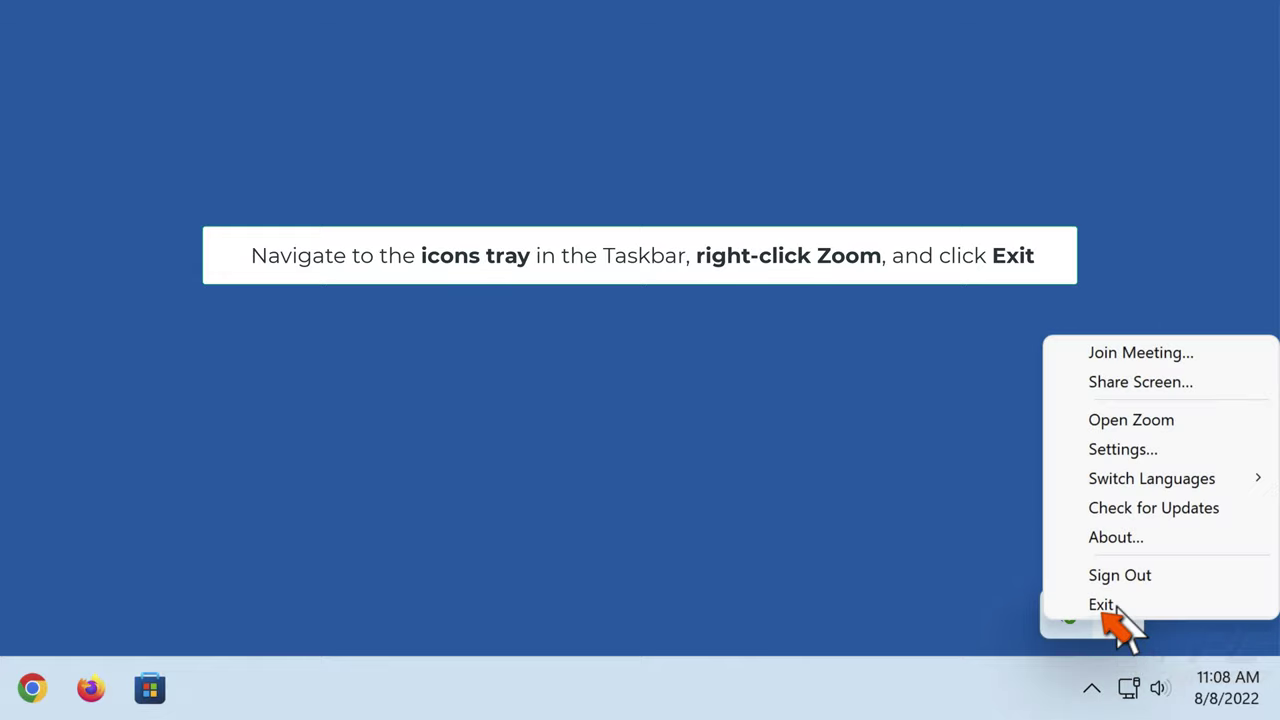
pyautogui.click(1102, 606)
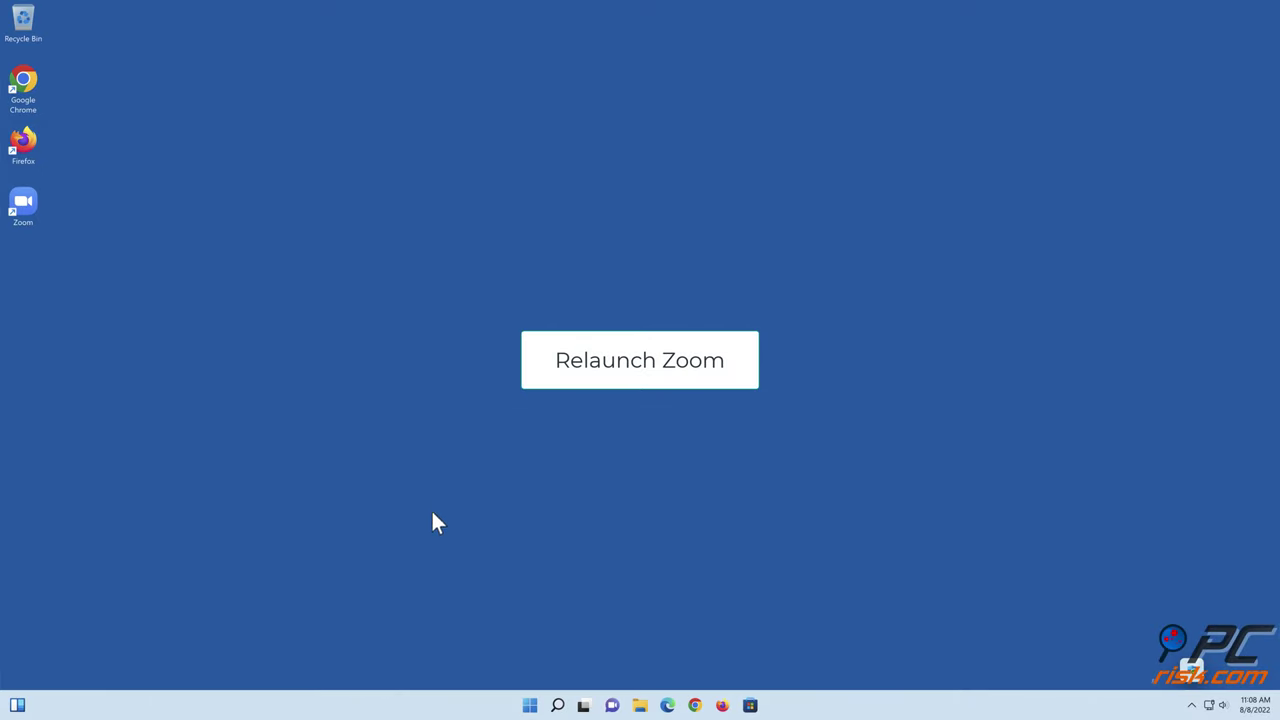
pyautogui.doubleClick(24, 220)
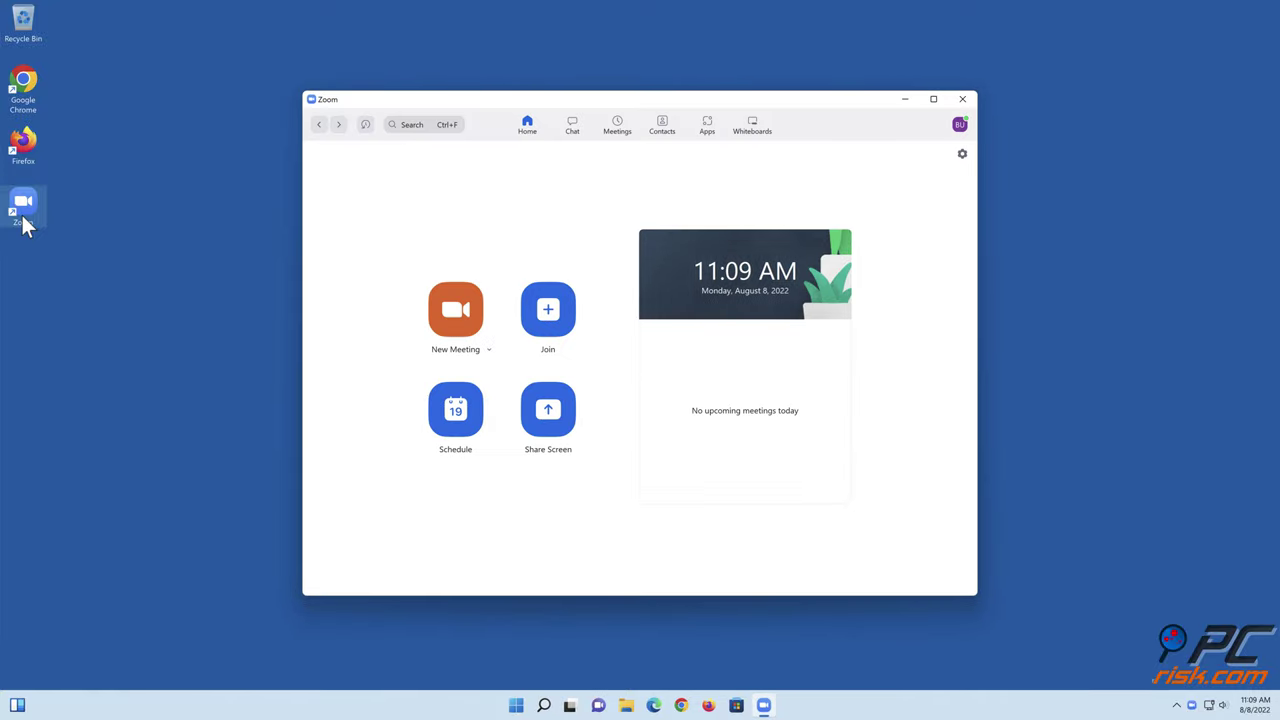
pyautogui.click(962, 100)
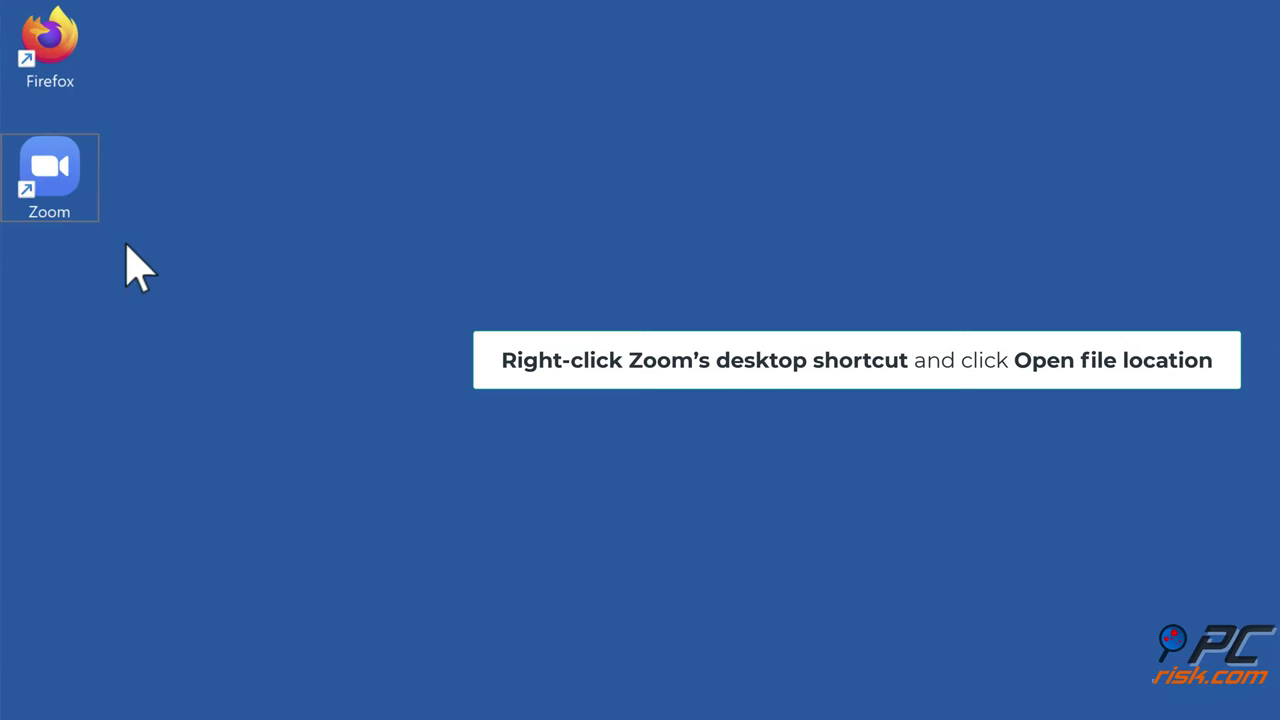
pyautogui.rightClick(64, 194)
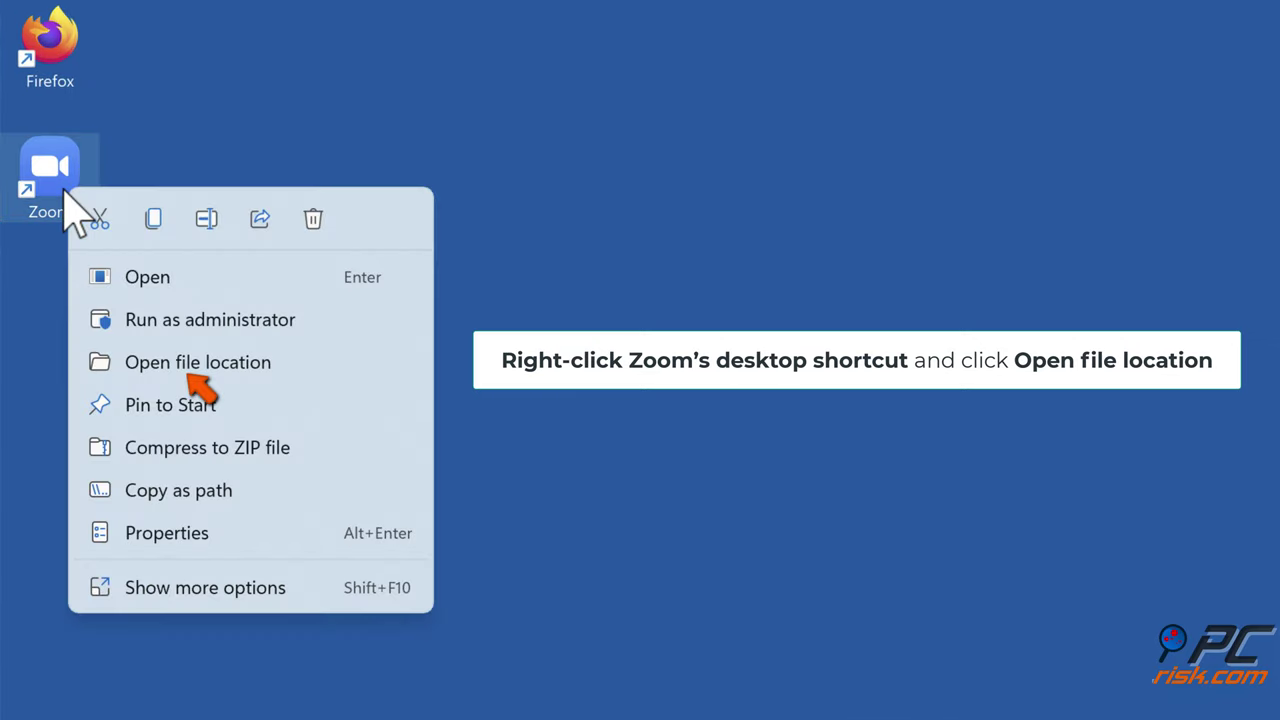
pyautogui.click(193, 367)
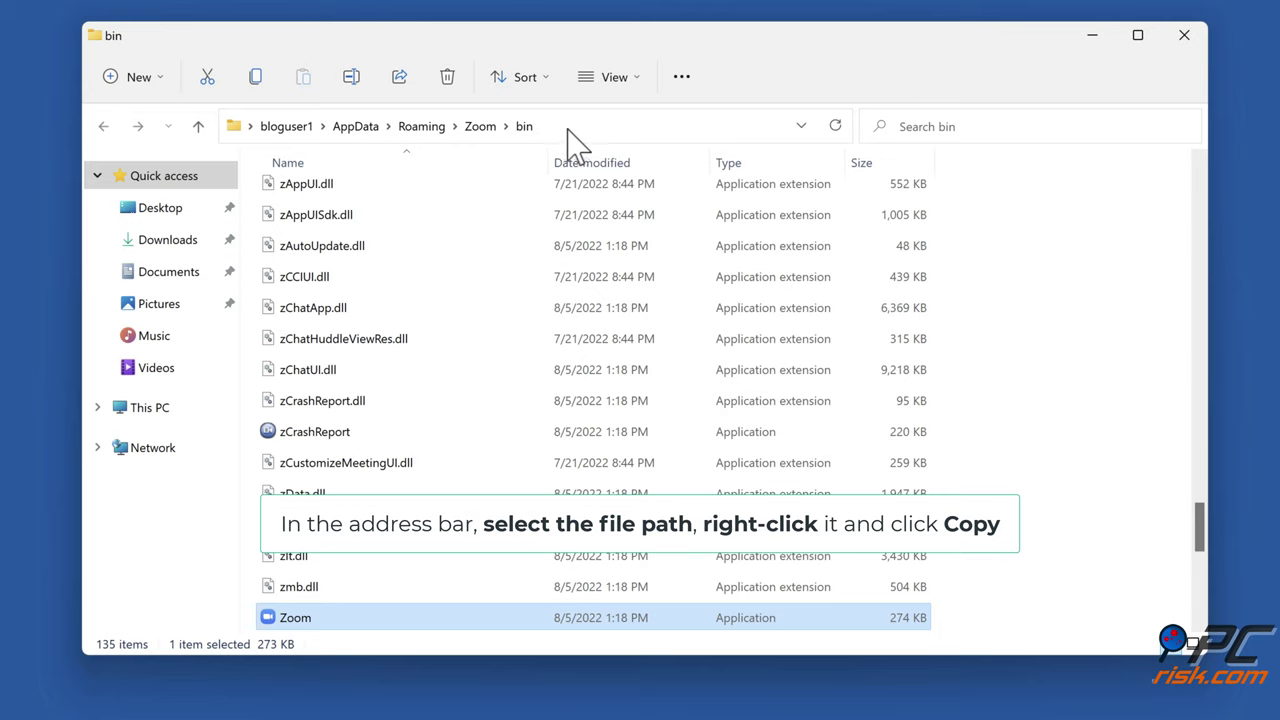
pyautogui.click(569, 127)
pyautogui.press('super+c')
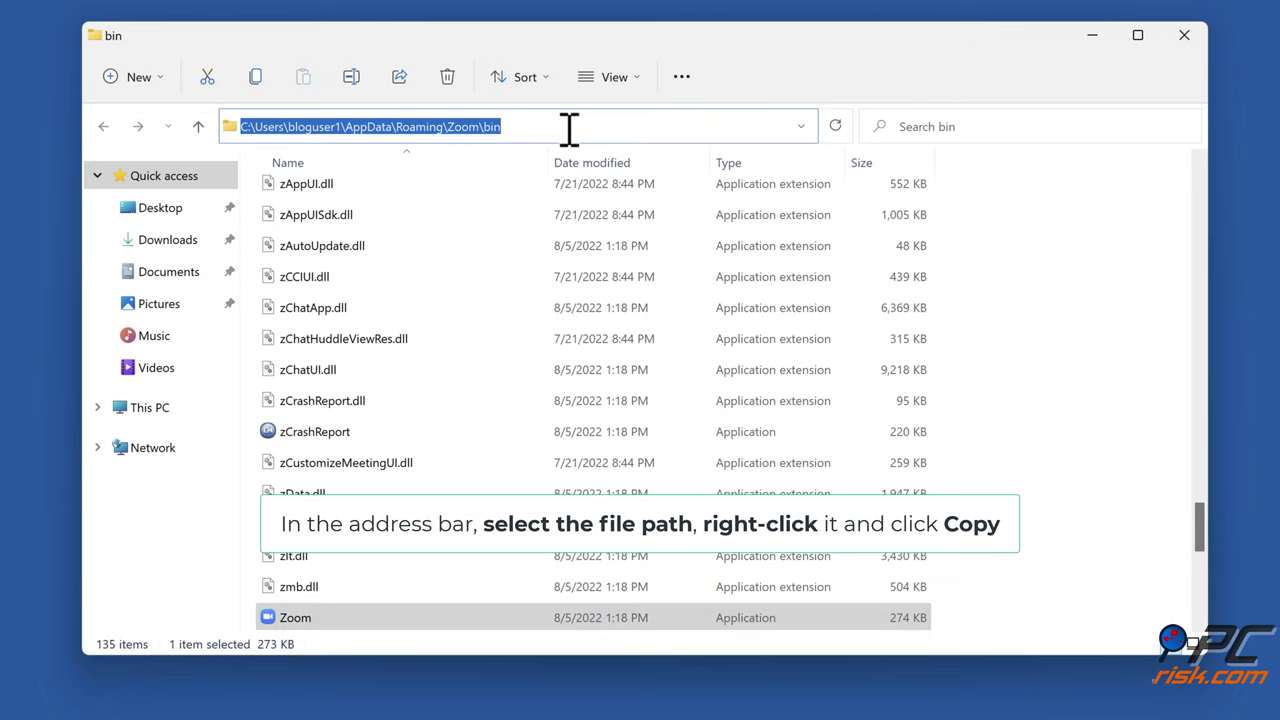
pyautogui.rightClick(503, 150)
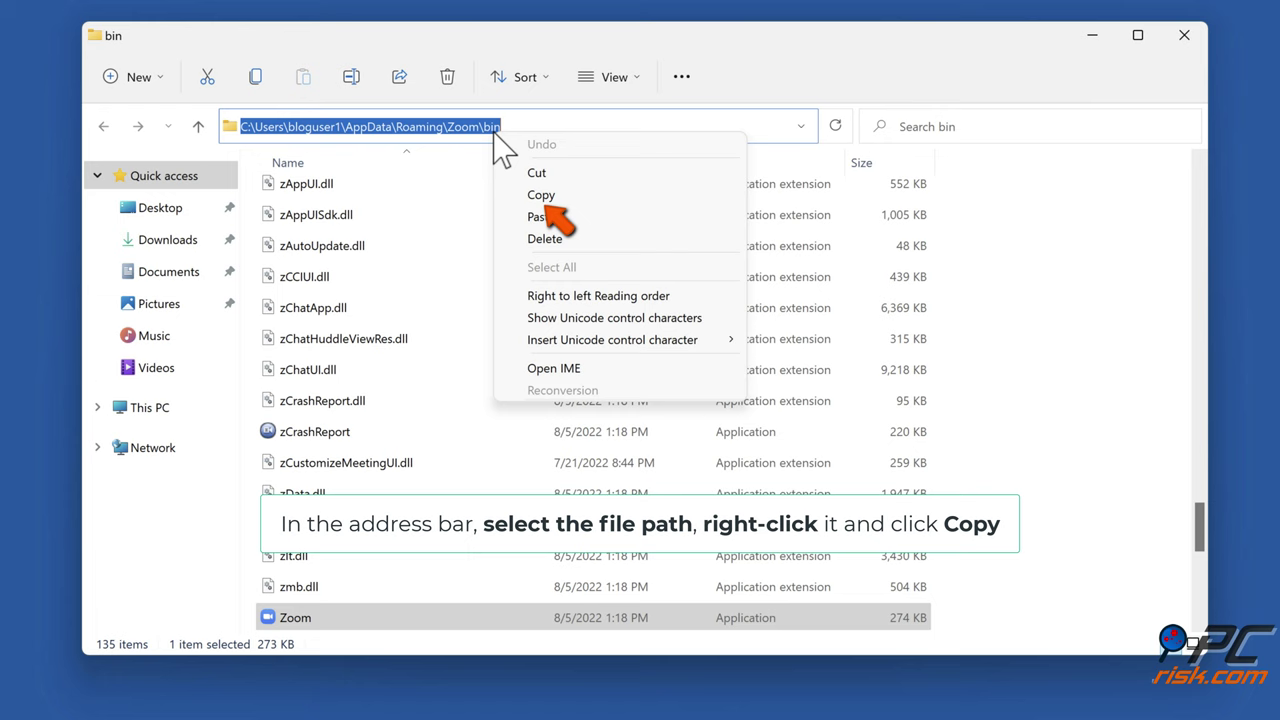
pyautogui.click(543, 196)
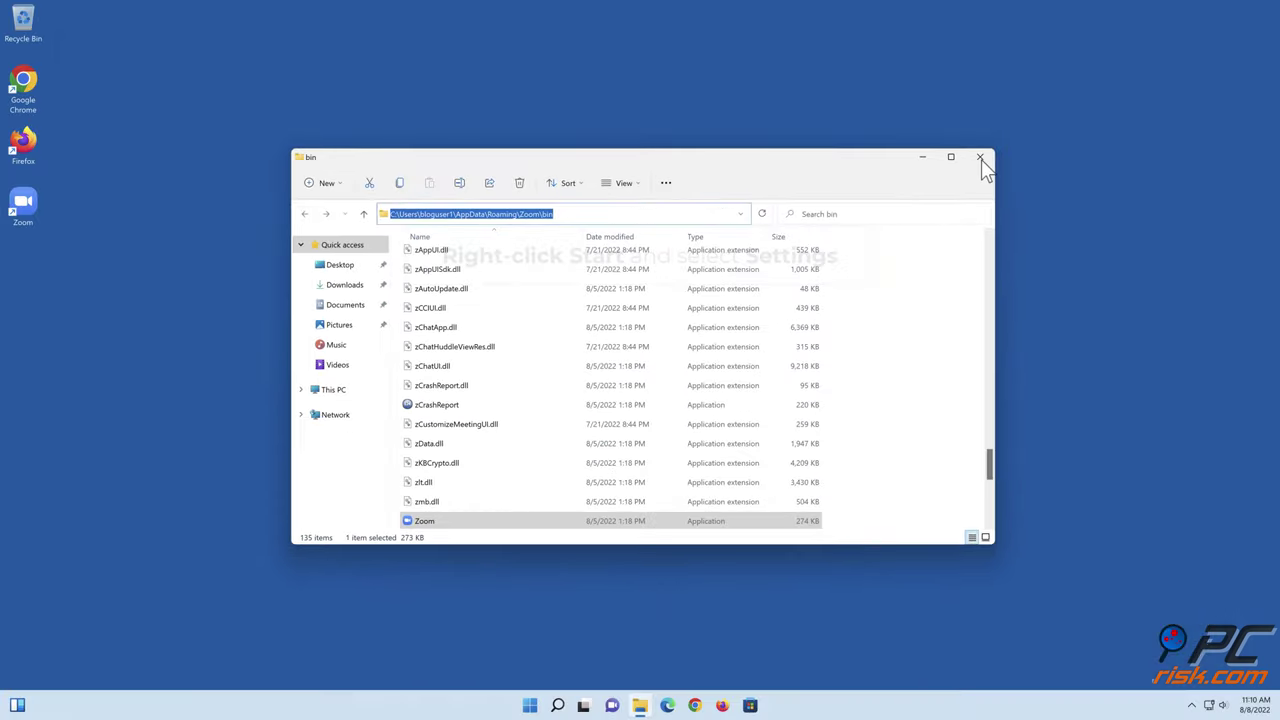
pyautogui.click(1180, 37)
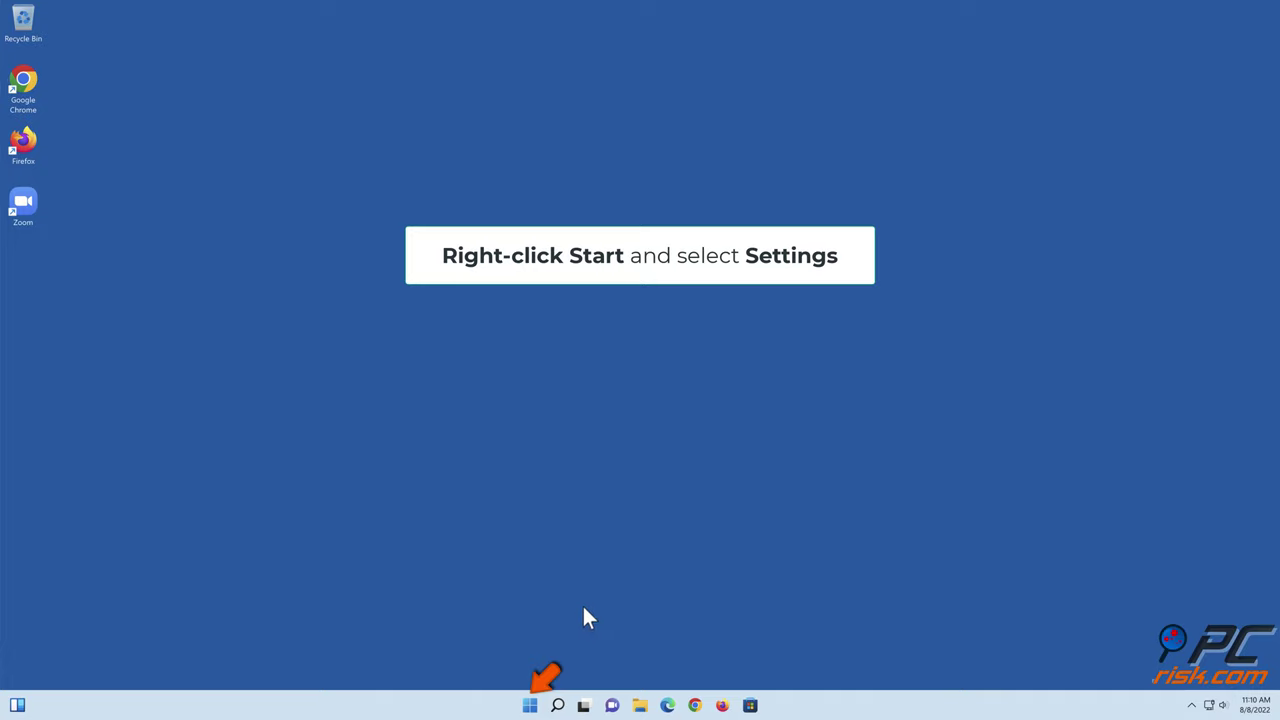
# Step: Switch to Windows Settings and open the Graphics options within the System Display settings
pyautogui.rightClick(530, 705)
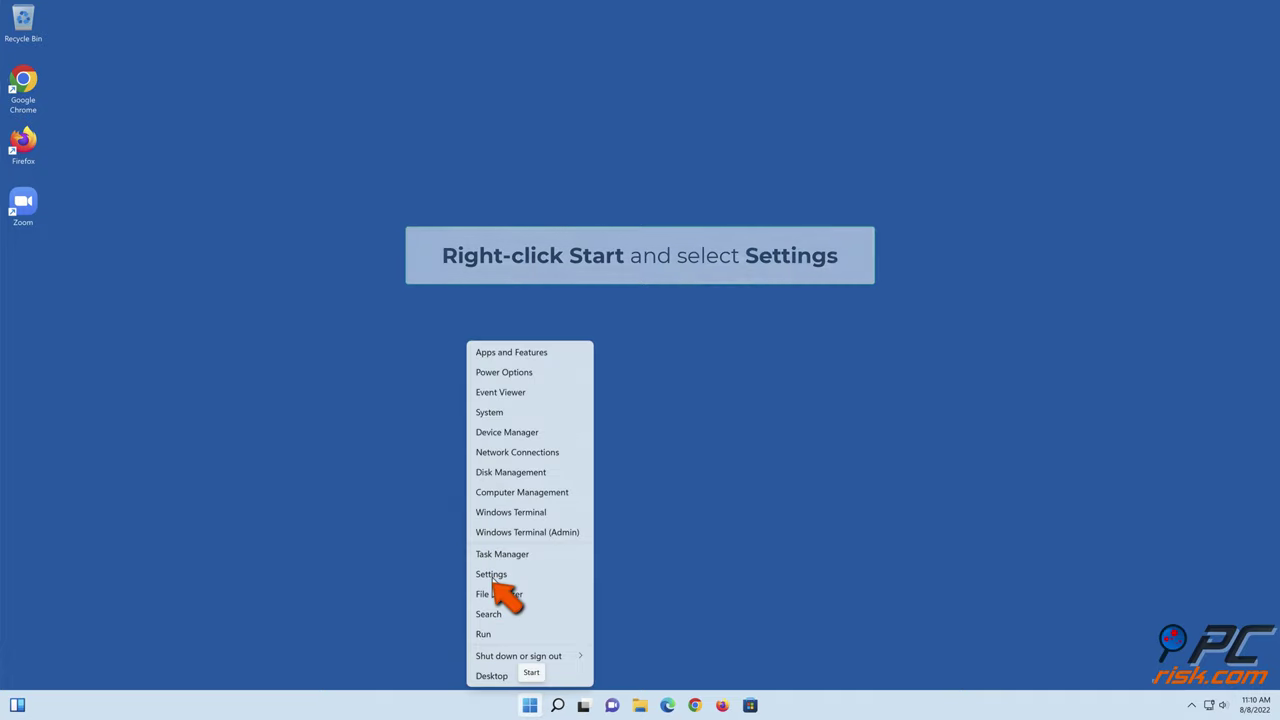
pyautogui.click(491, 574)
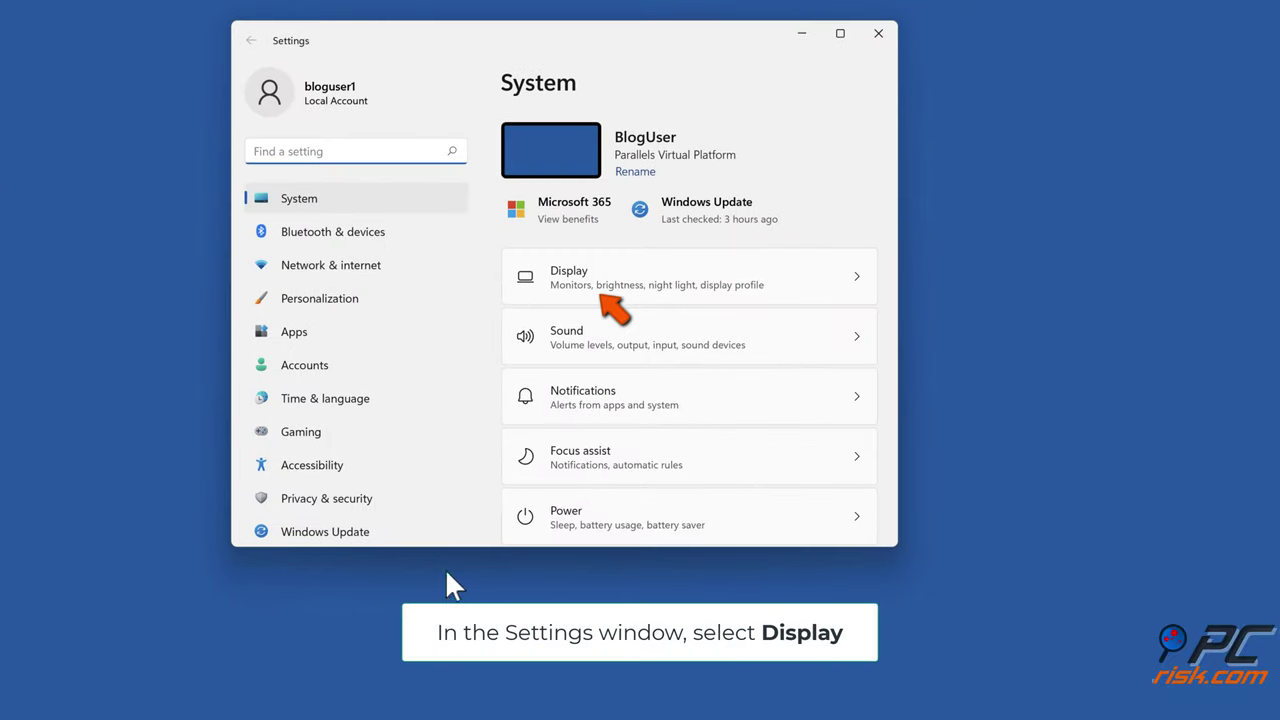
pyautogui.click(599, 292)
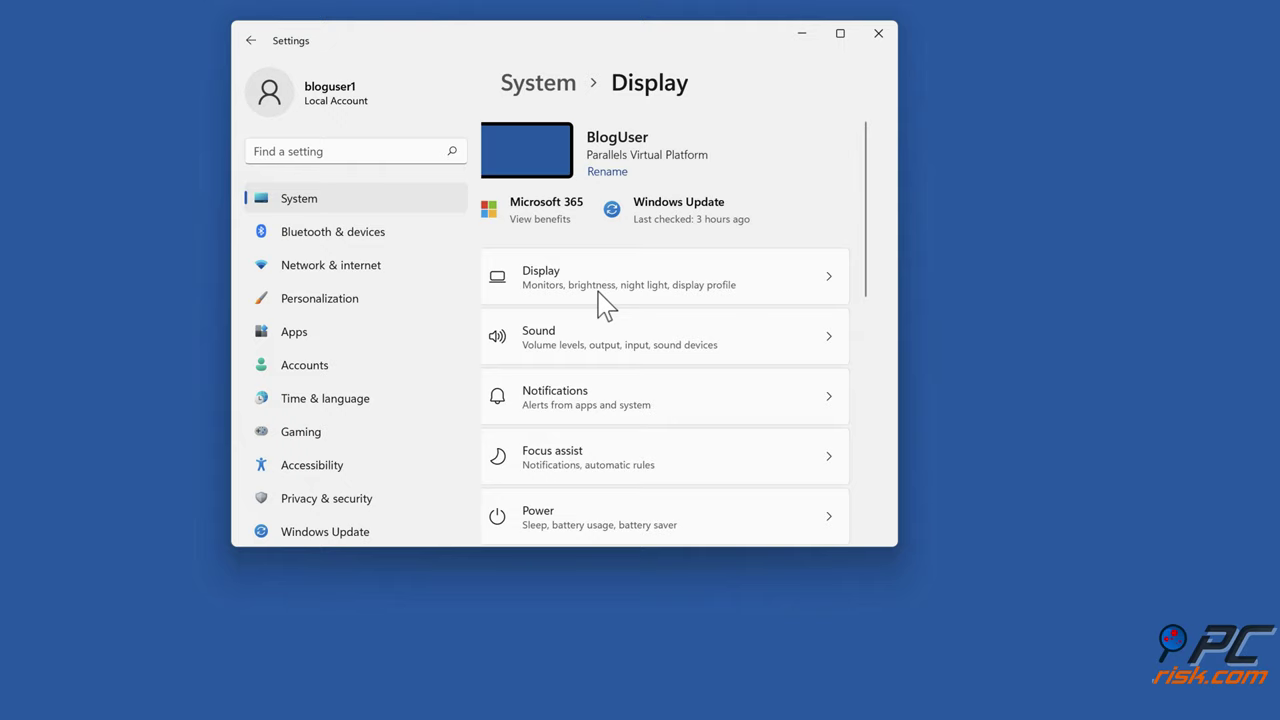
pyautogui.scroll(-5, 607, 305)
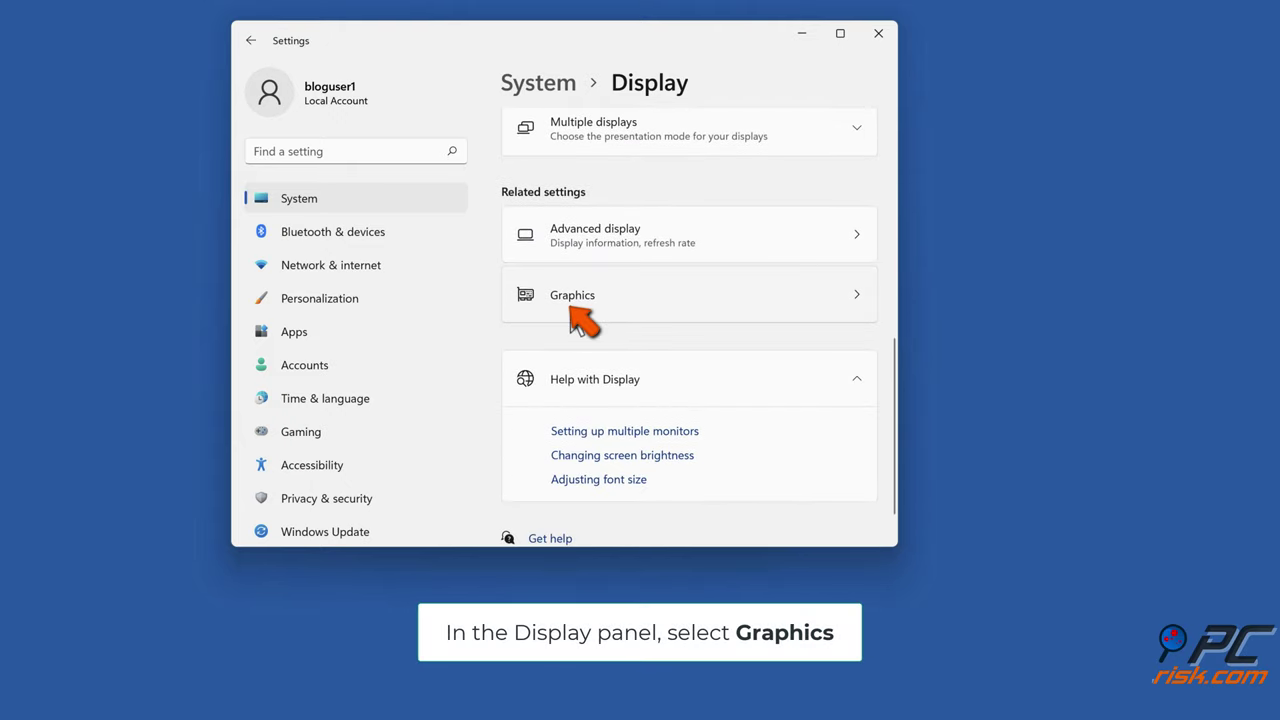
pyautogui.click(571, 308)
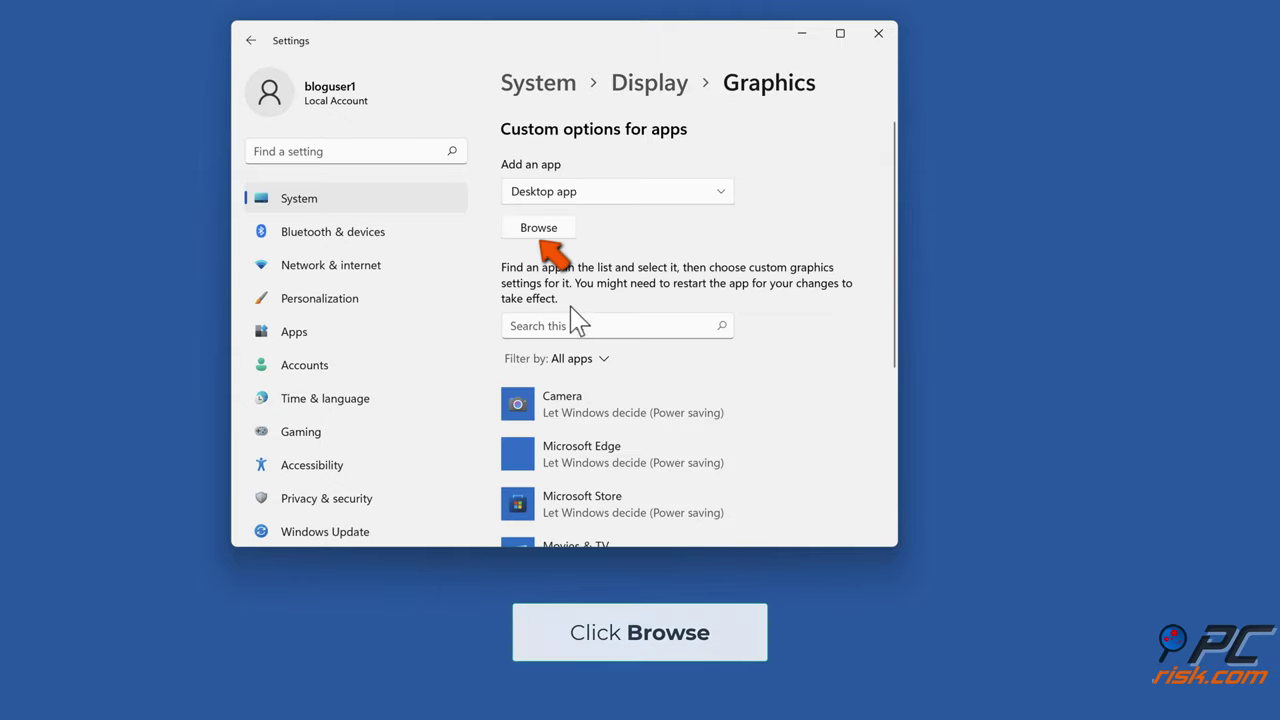
# Step: Add the Zoom application as a desktop app with custom graphics options, using the copied Zoom\bin path to find it
pyautogui.click(543, 235)
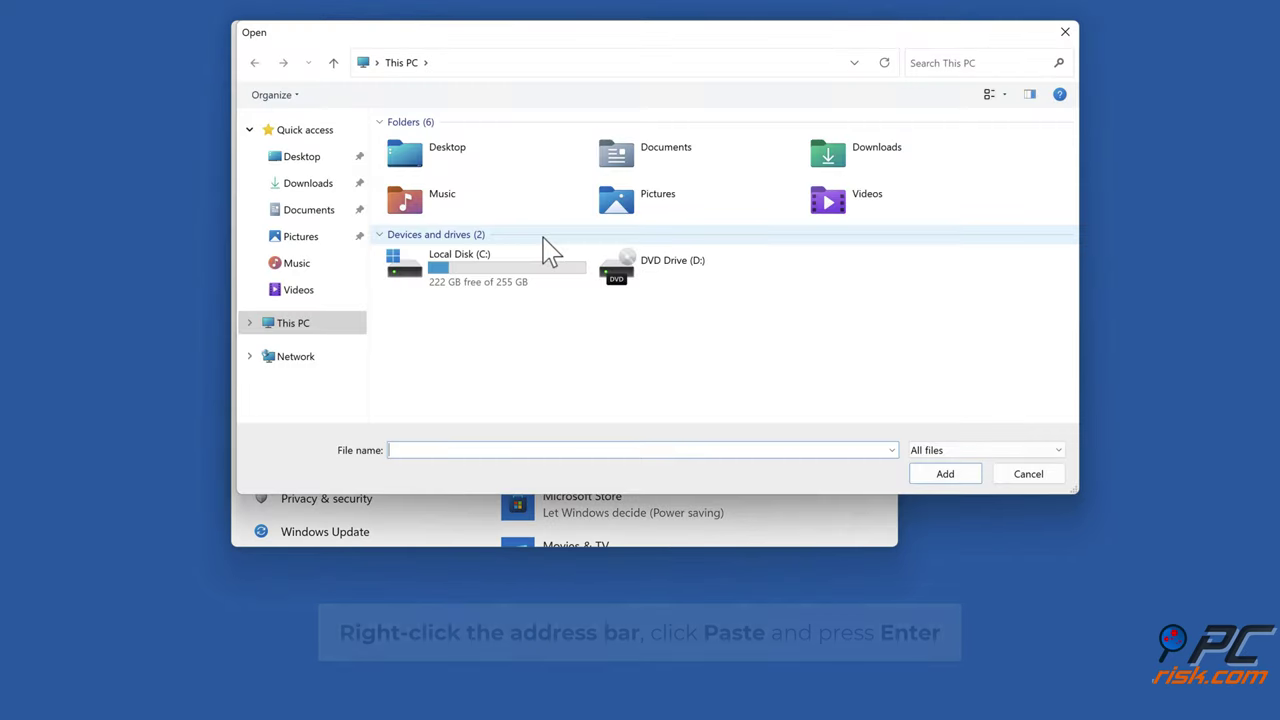
pyautogui.click(475, 62)
pyautogui.rightClick(475, 62)
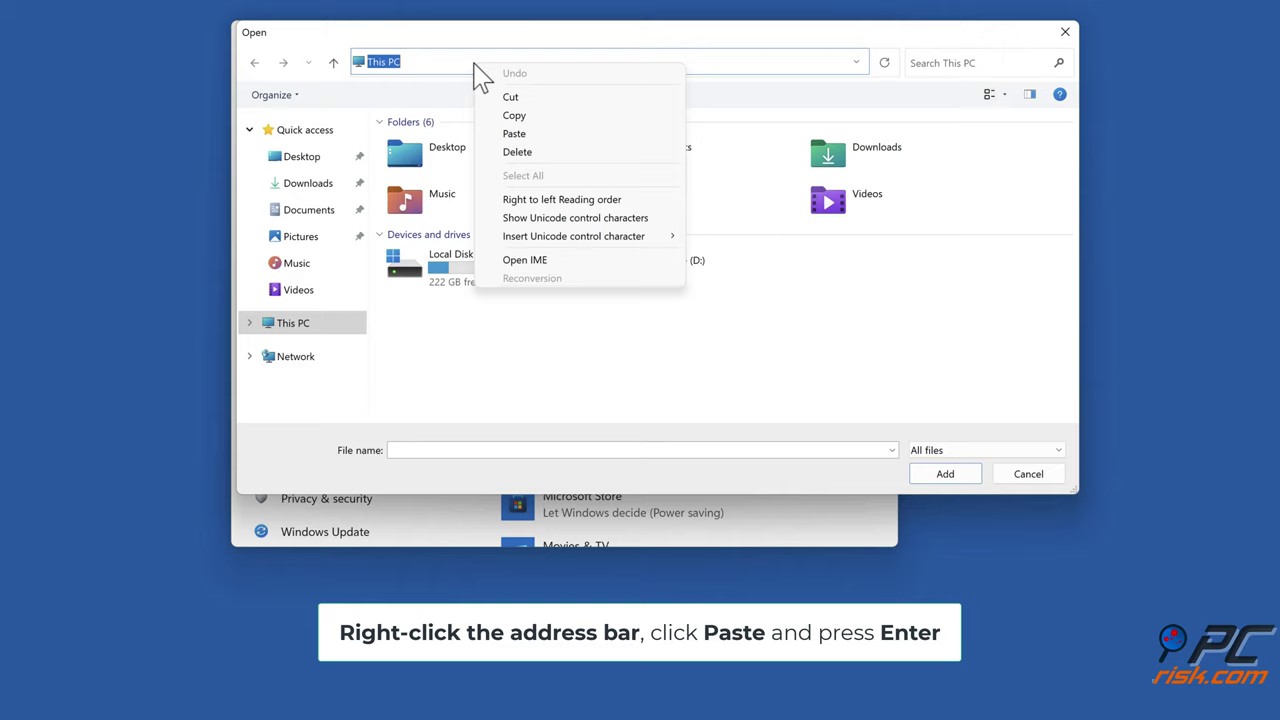
pyautogui.click(514, 134)
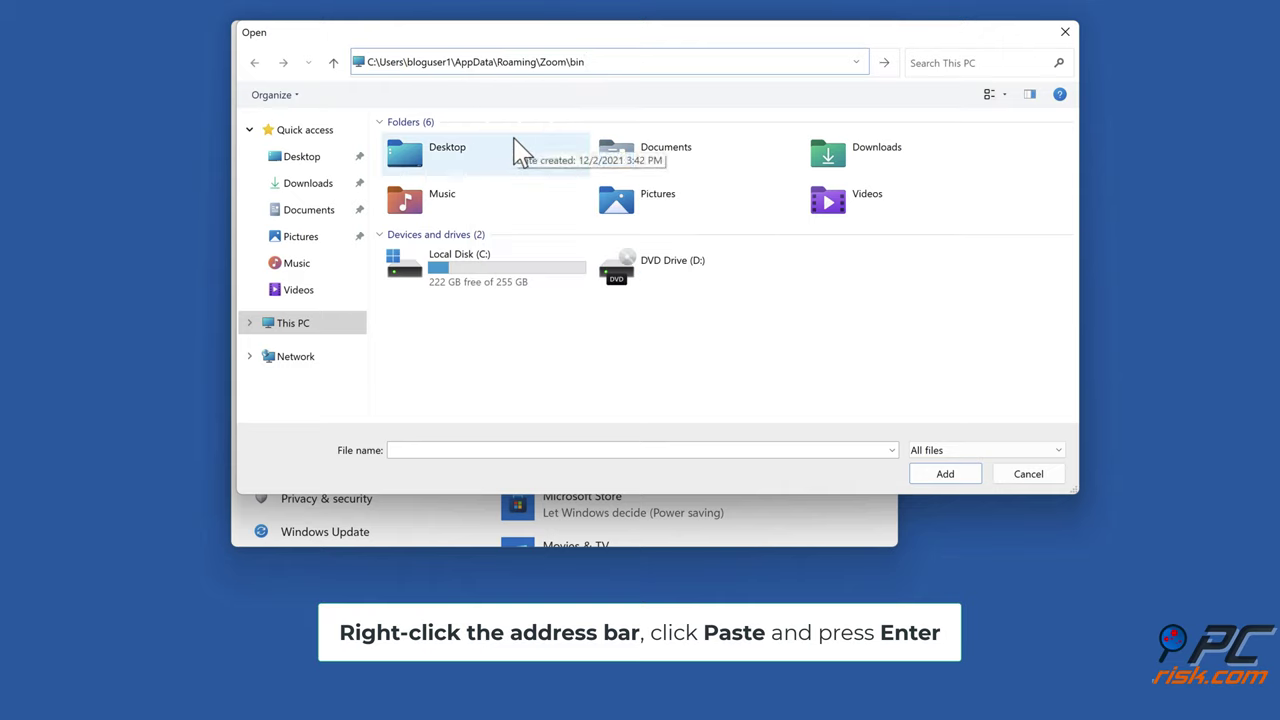
pyautogui.press('Return')
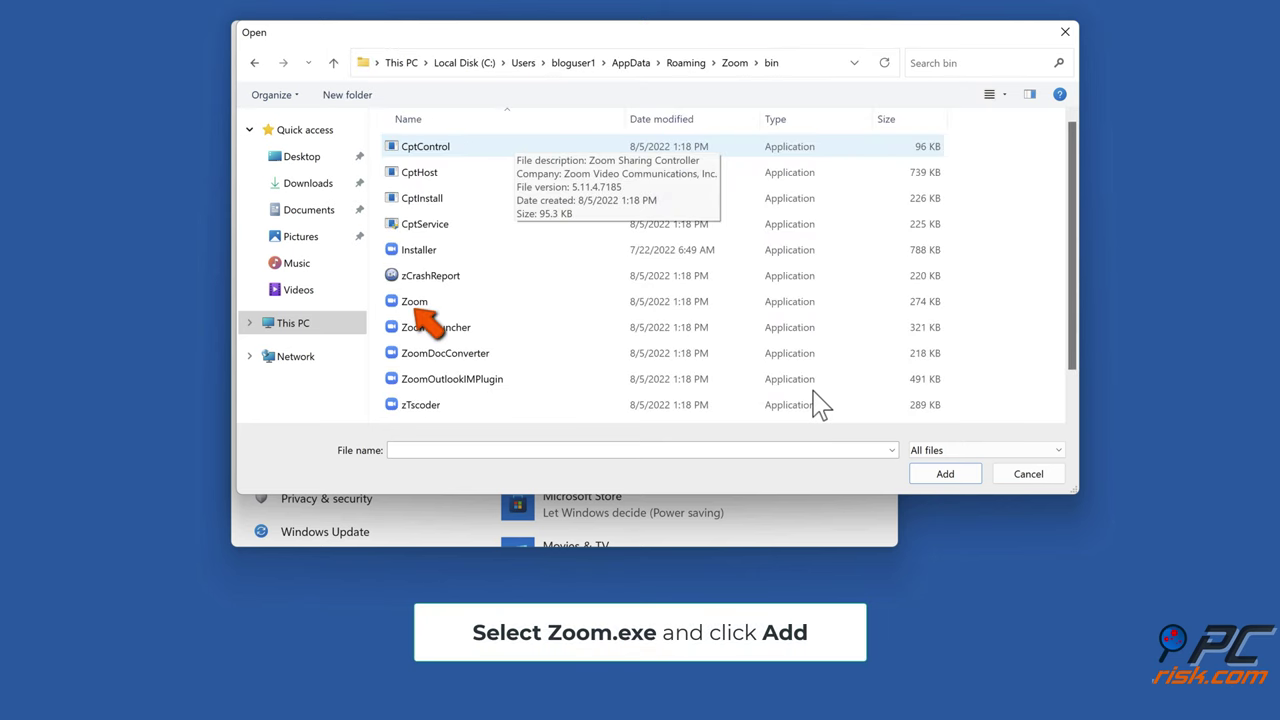
pyautogui.click(421, 306)
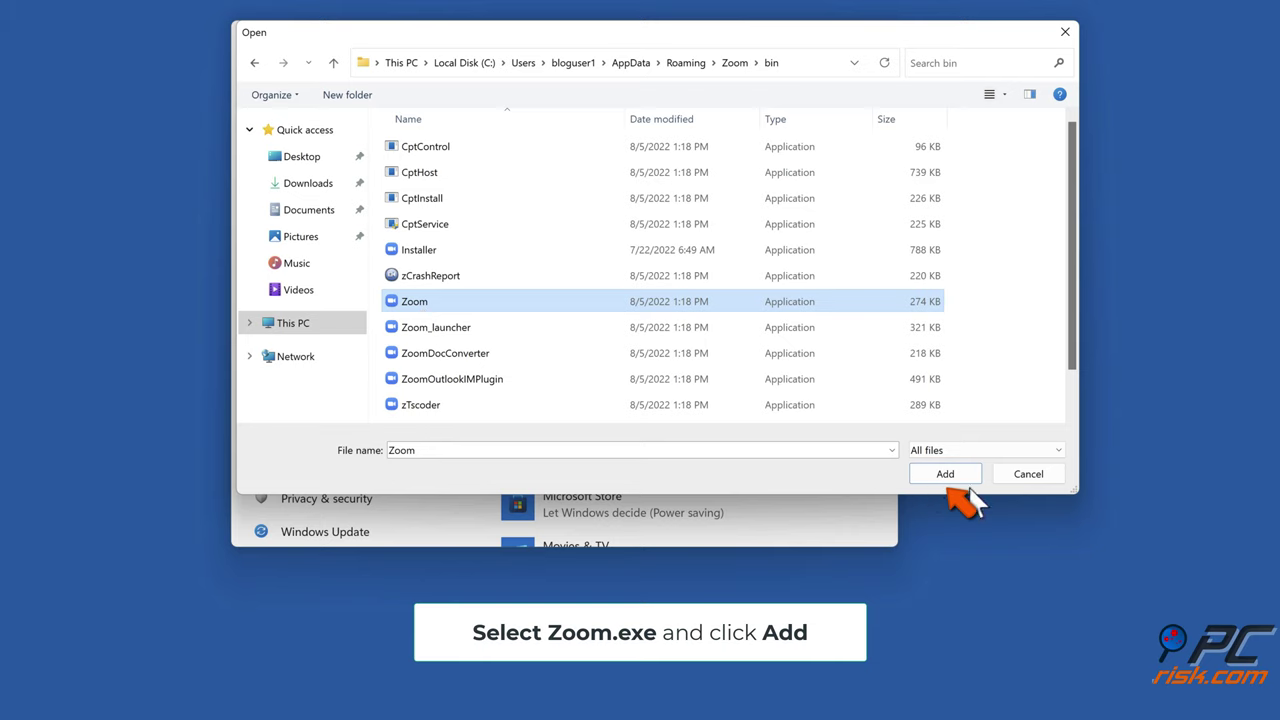
pyautogui.click(945, 474)
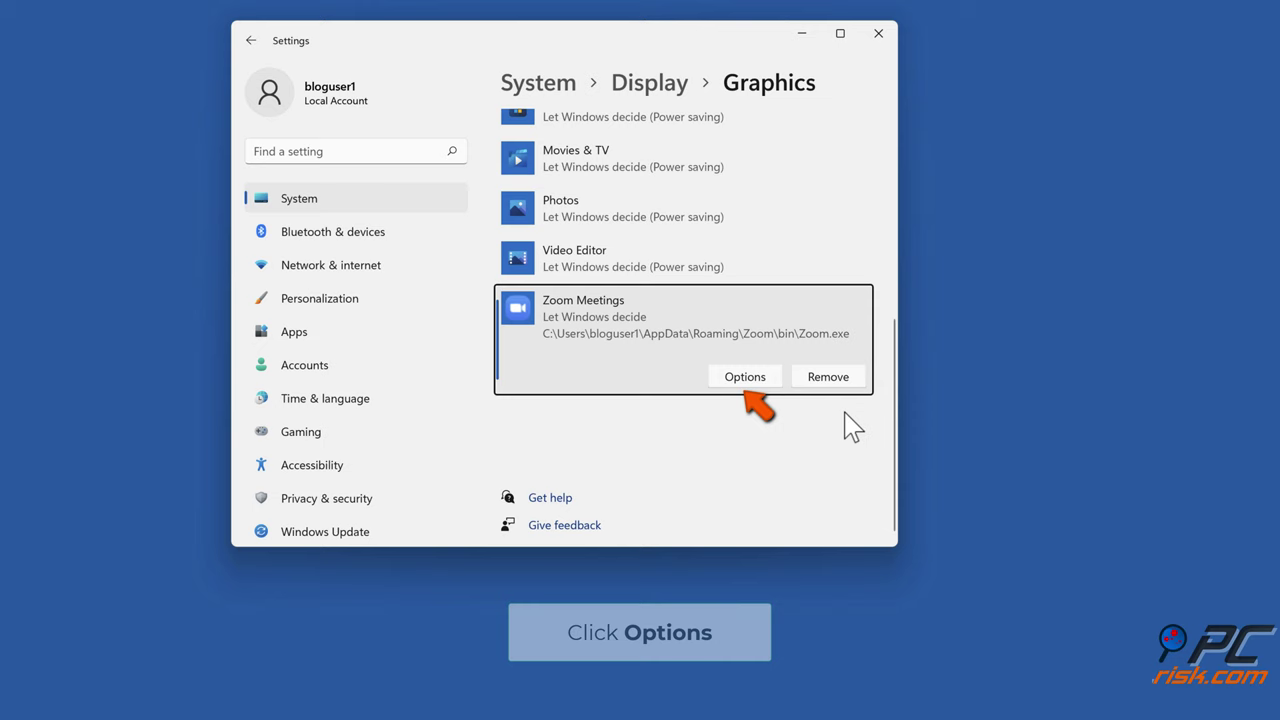
# Step: Set the graphics preference of Zoom Meetings to High performance and save it
pyautogui.click(744, 378)
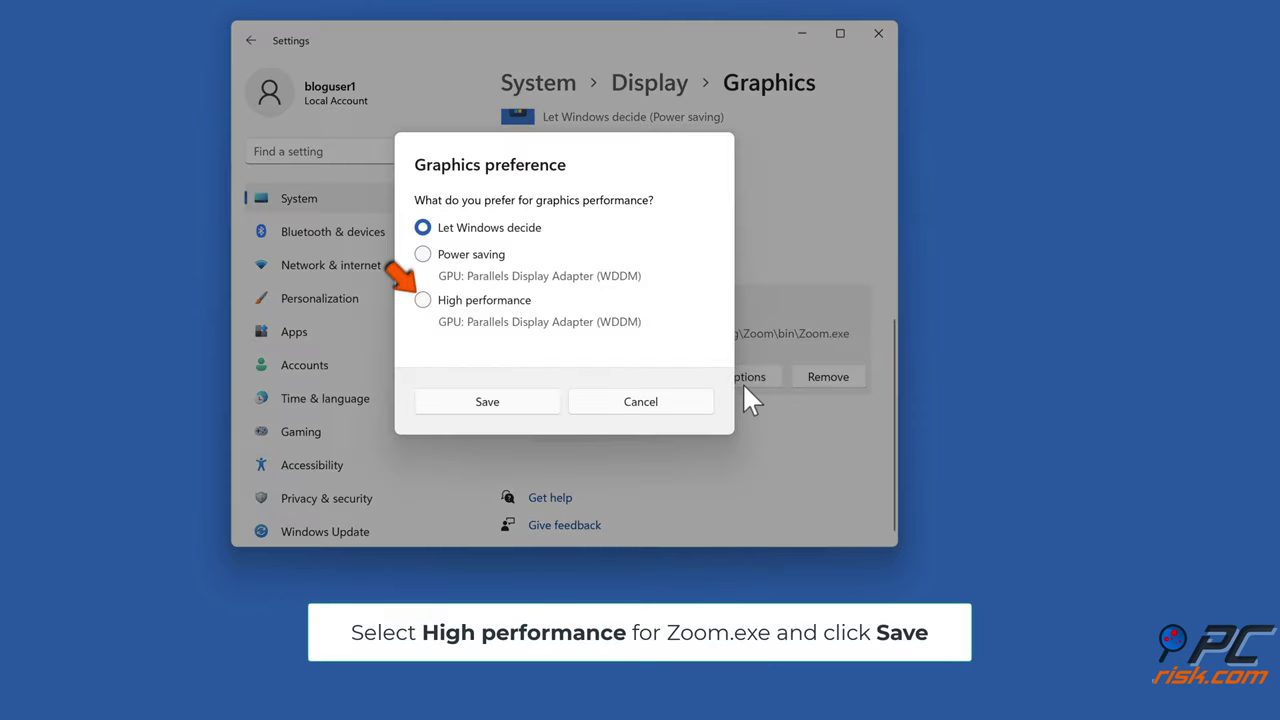
pyautogui.click(421, 309)
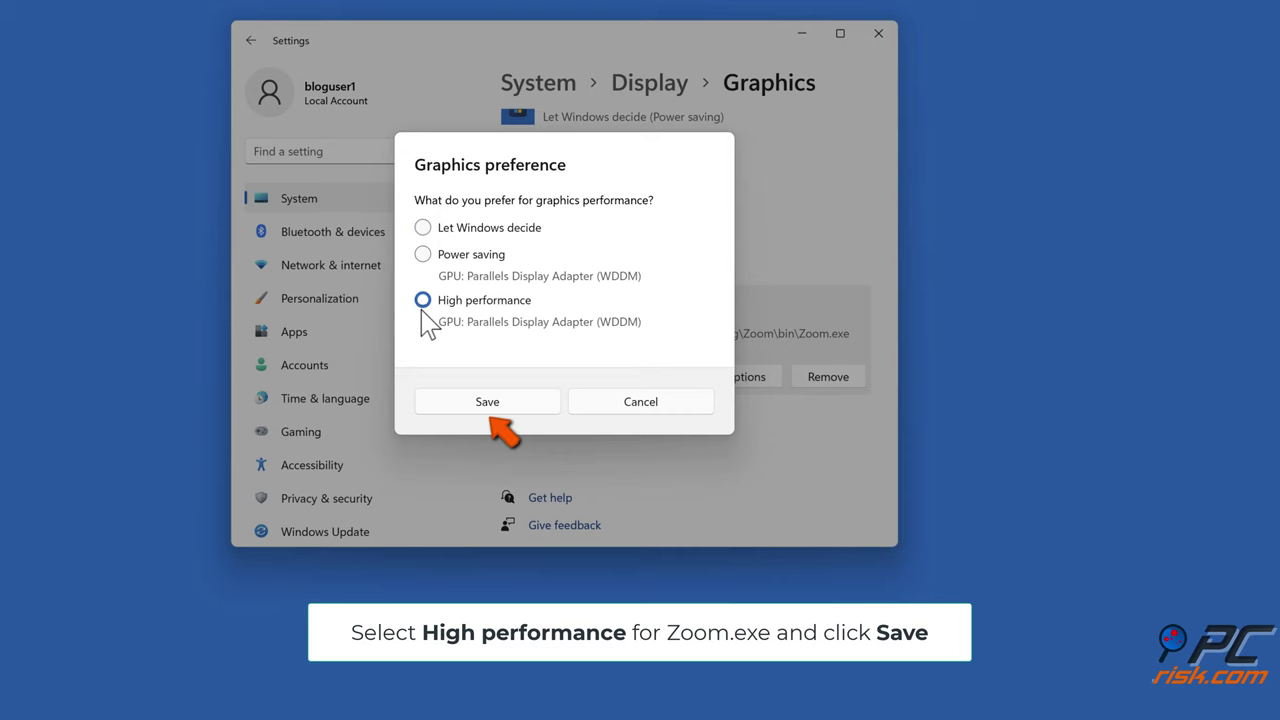
pyautogui.click(492, 409)
# Step: Add Zoom_launcher from the Zoom\bin folder as another desktop app with custom graphics options
pyautogui.scroll(5, 540, 420)
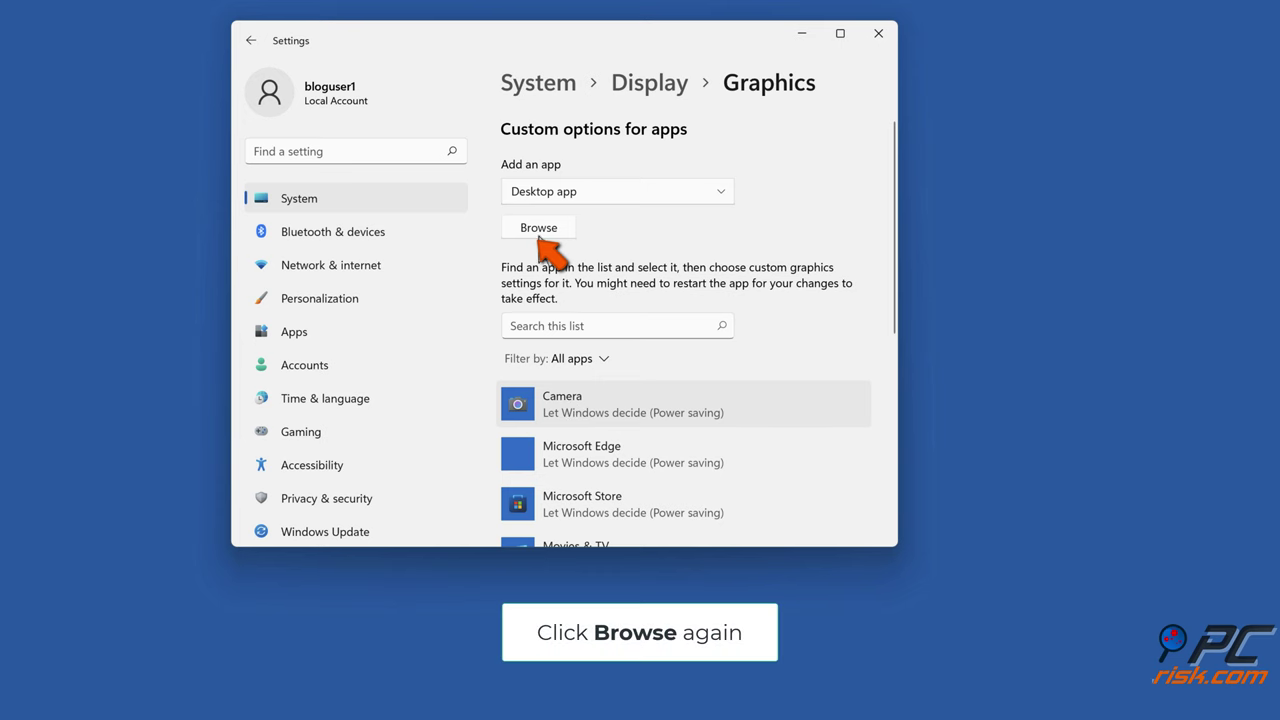
pyautogui.click(539, 229)
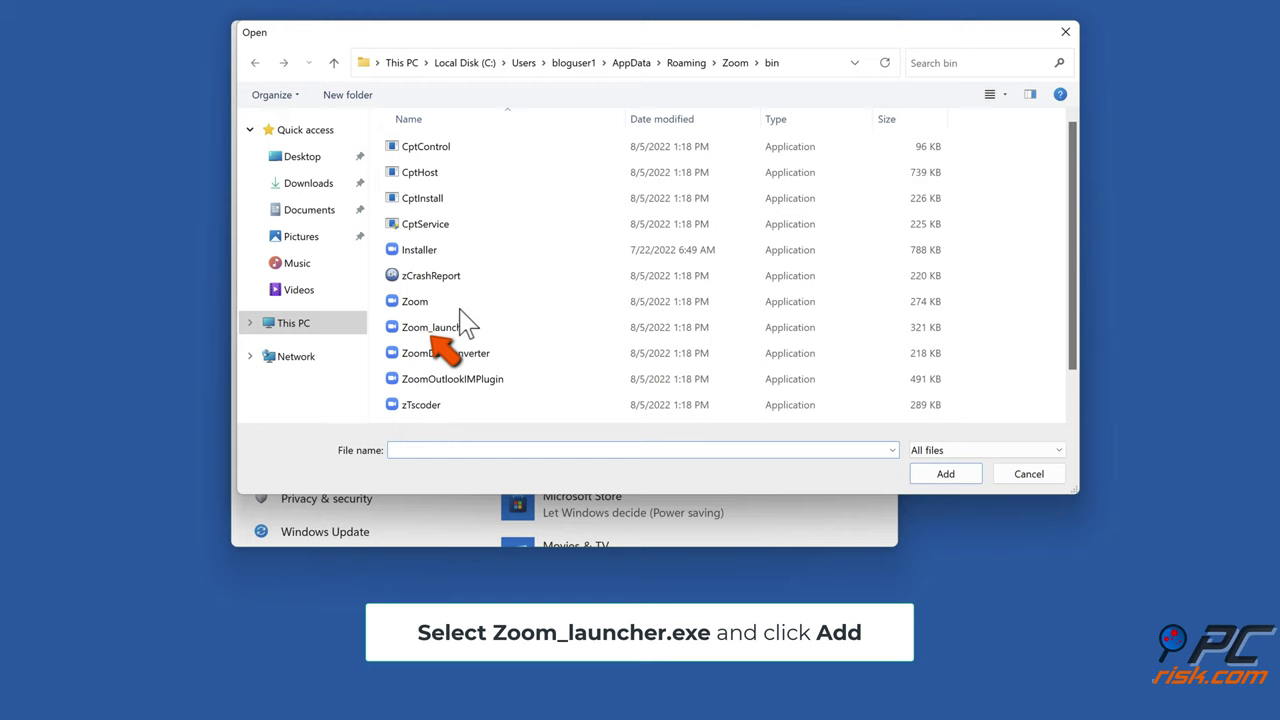
pyautogui.click(433, 330)
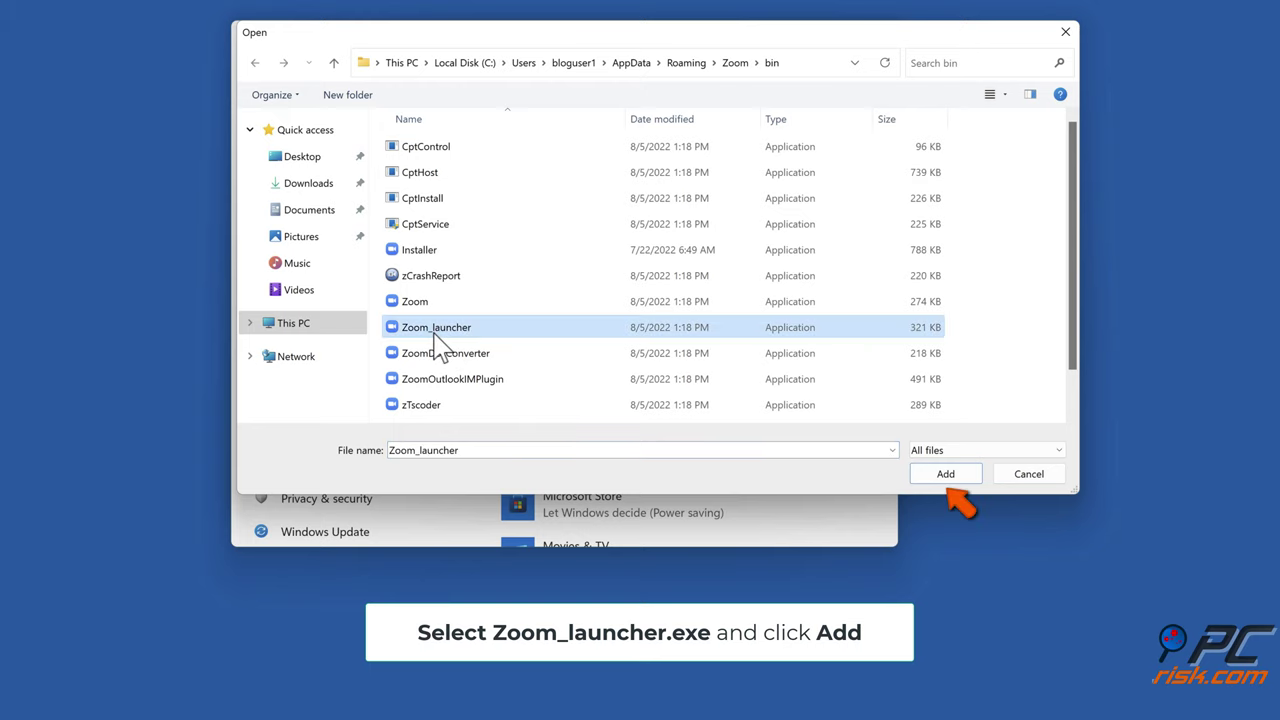
pyautogui.click(945, 474)
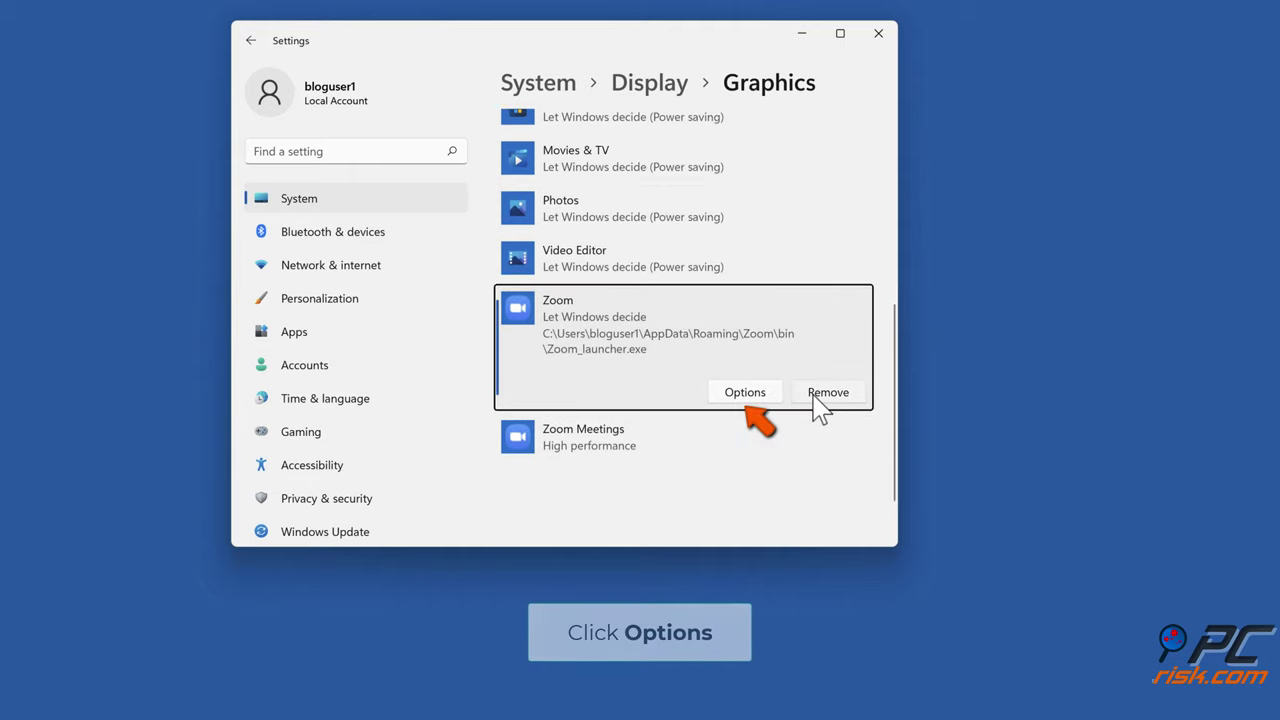
# Step: Set the graphics preference of the Zoom_launcher.exe entry to High performance, save it and close Settings
pyautogui.click(744, 393)
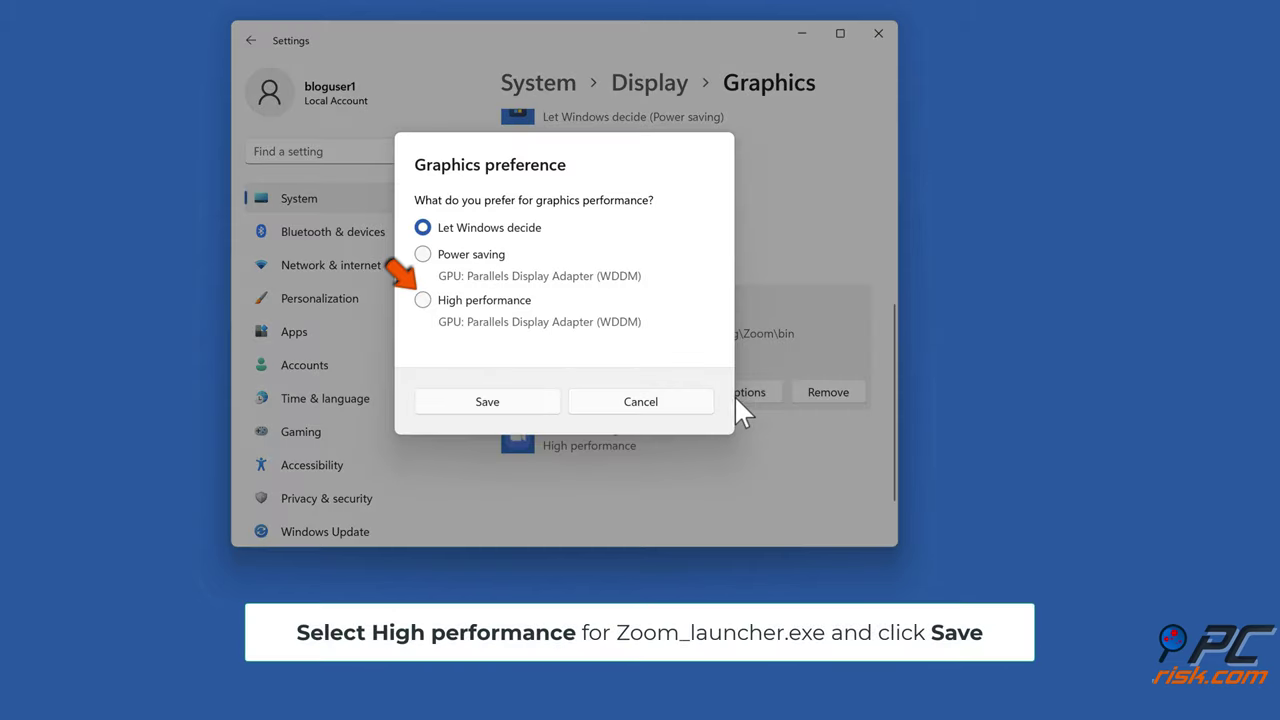
pyautogui.click(423, 302)
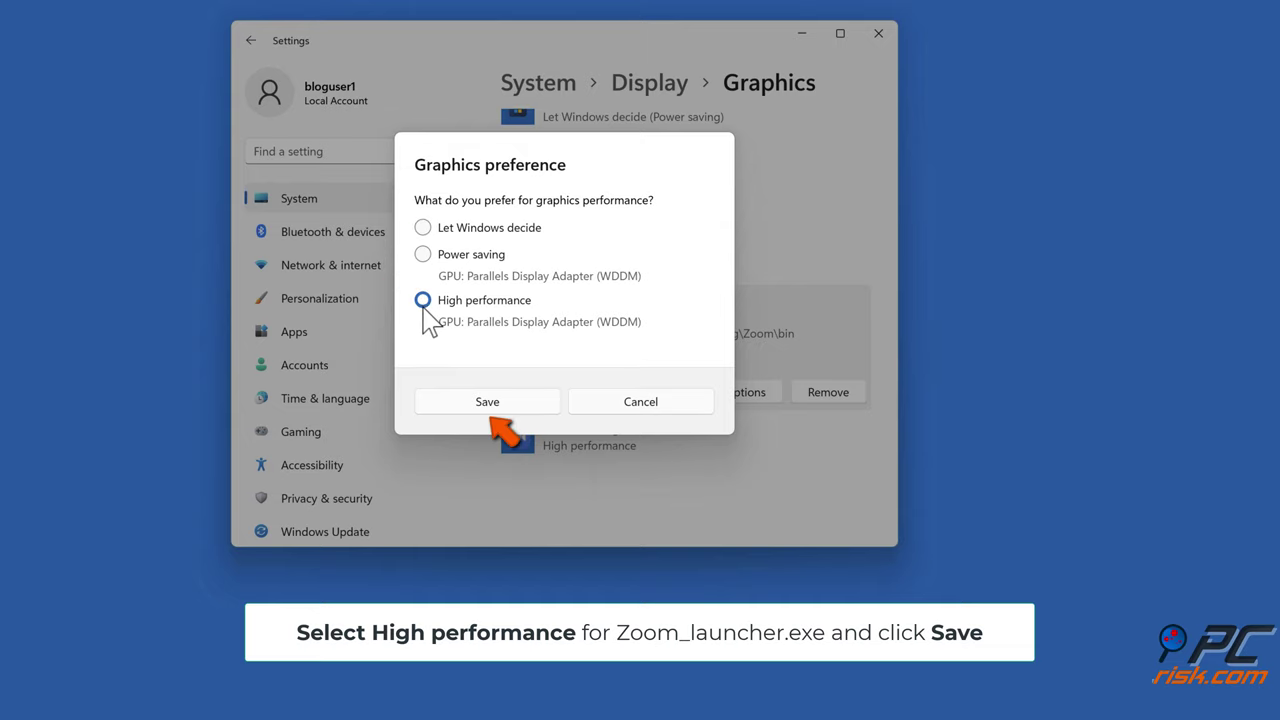
pyautogui.click(487, 404)
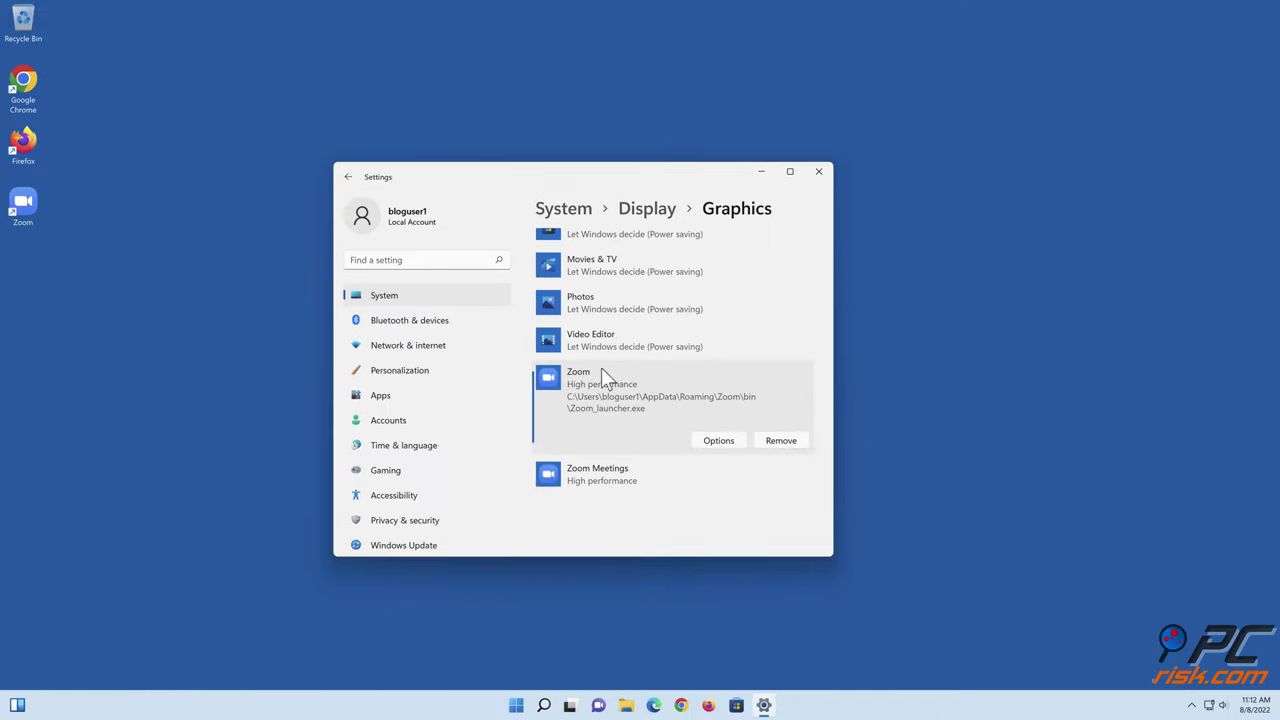
pyautogui.click(819, 173)
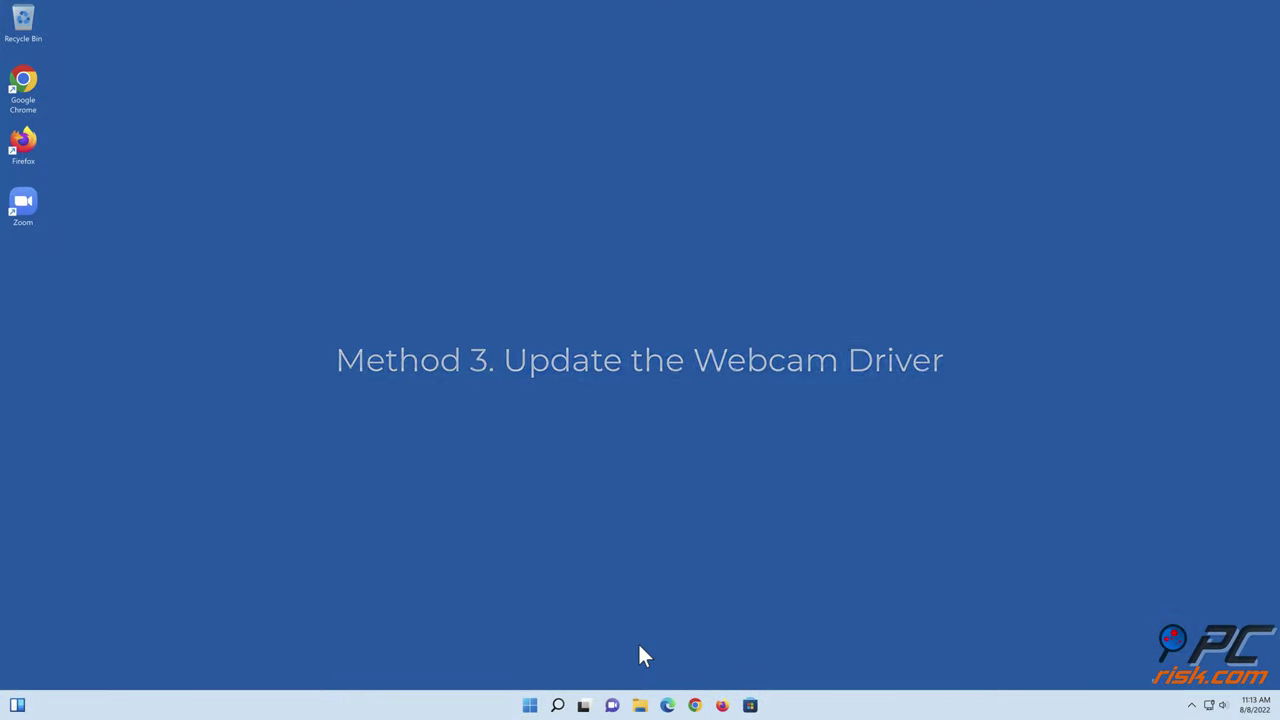
# Step: Open Device Manager and expand the Cameras category
pyautogui.rightClick(531, 706)
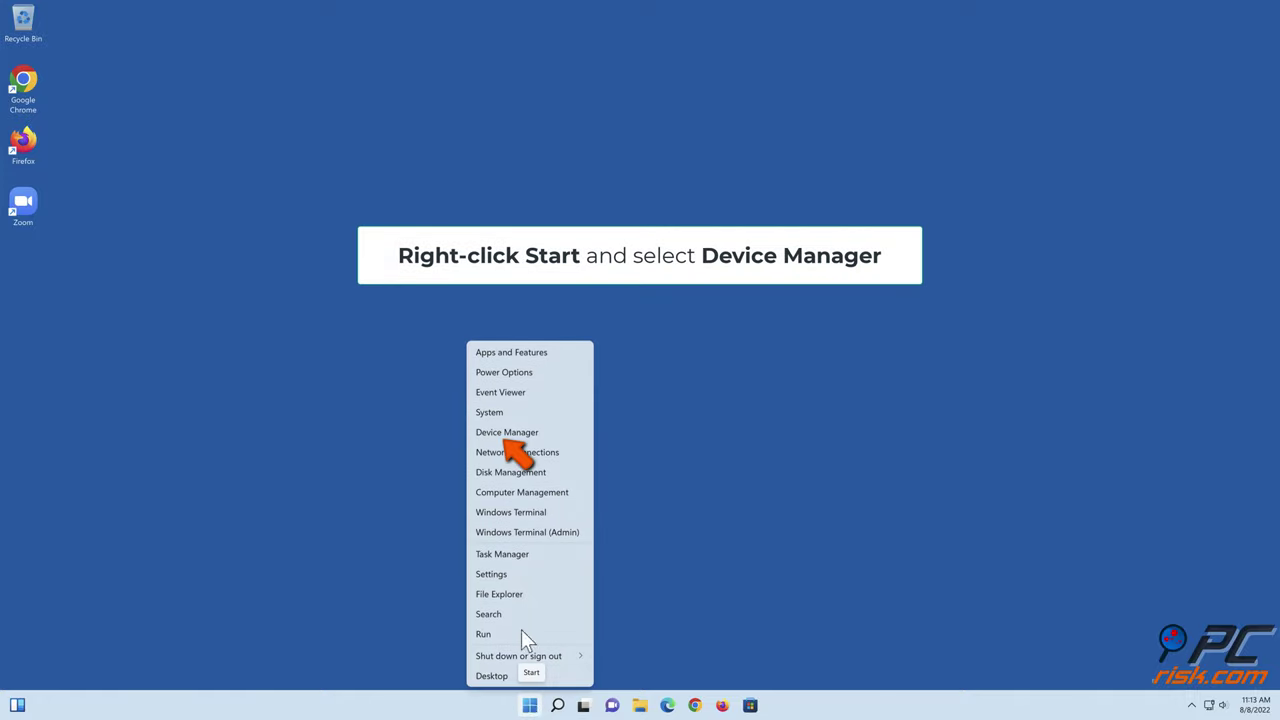
pyautogui.click(505, 433)
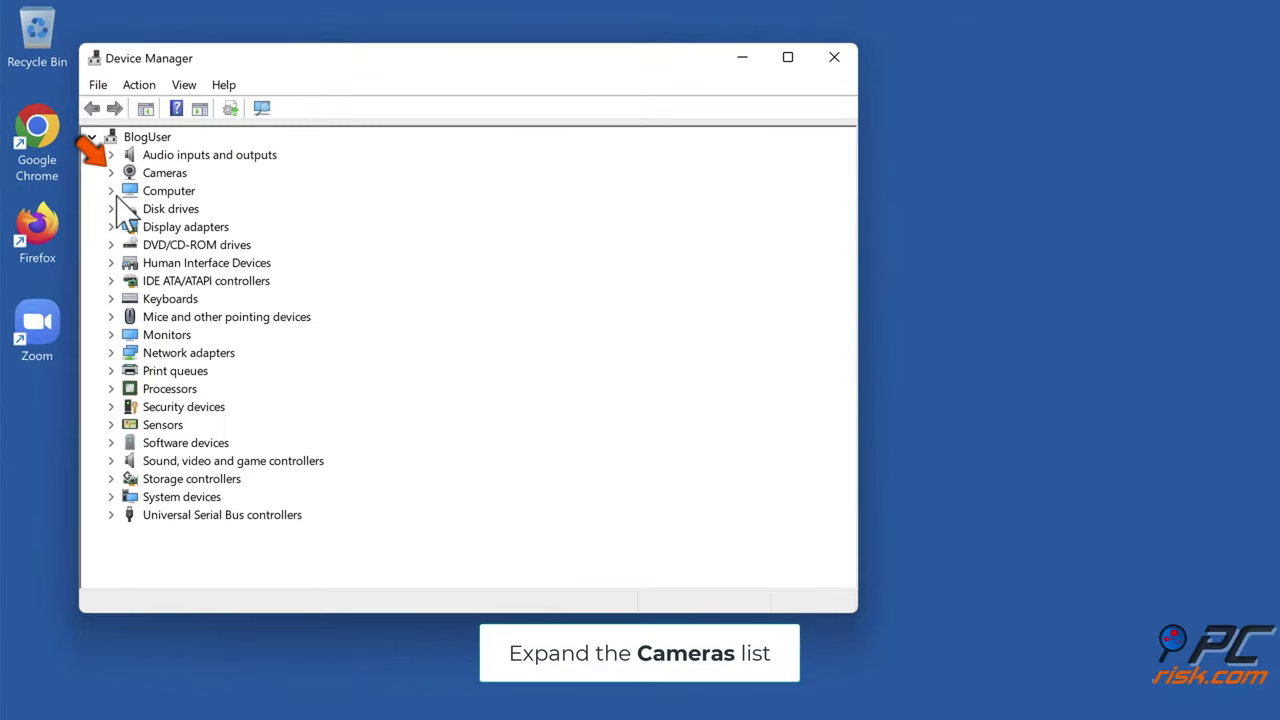
pyautogui.click(111, 173)
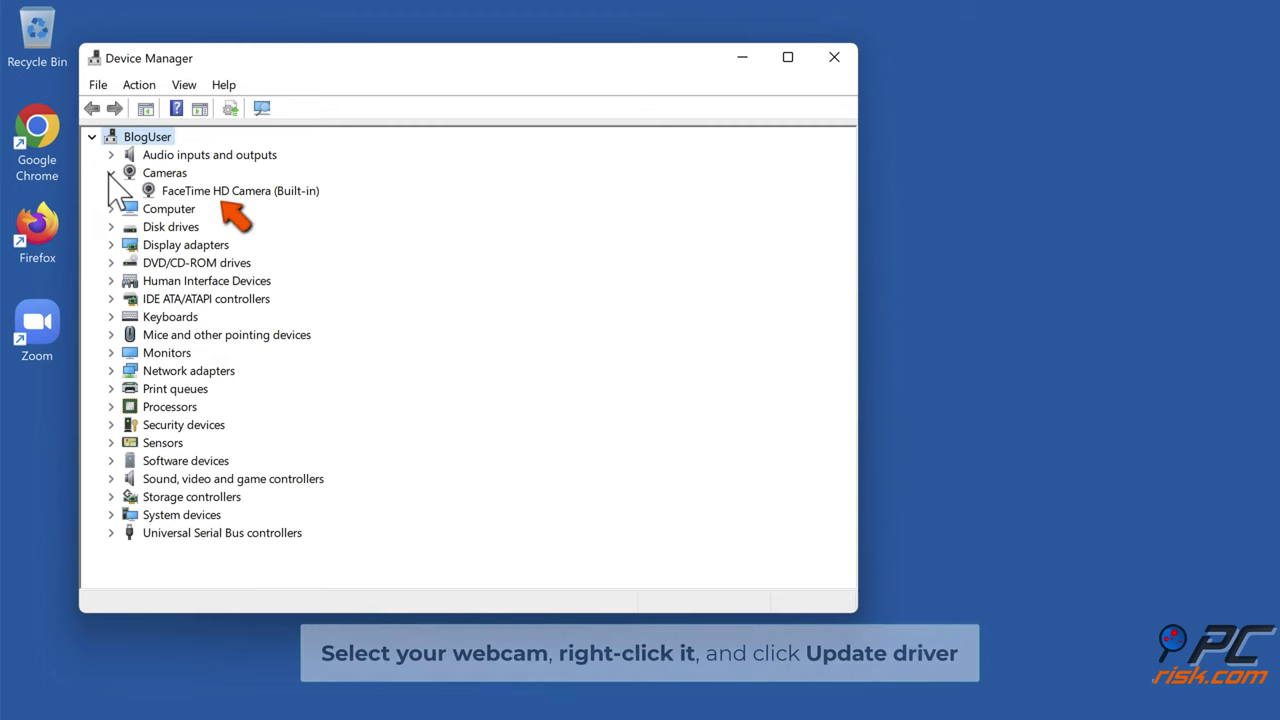
# Step: Update the FaceTime HD Camera (Built-in) driver by searching automatically for drivers, and close the wizard and Device Manager
pyautogui.rightClick(233, 193)
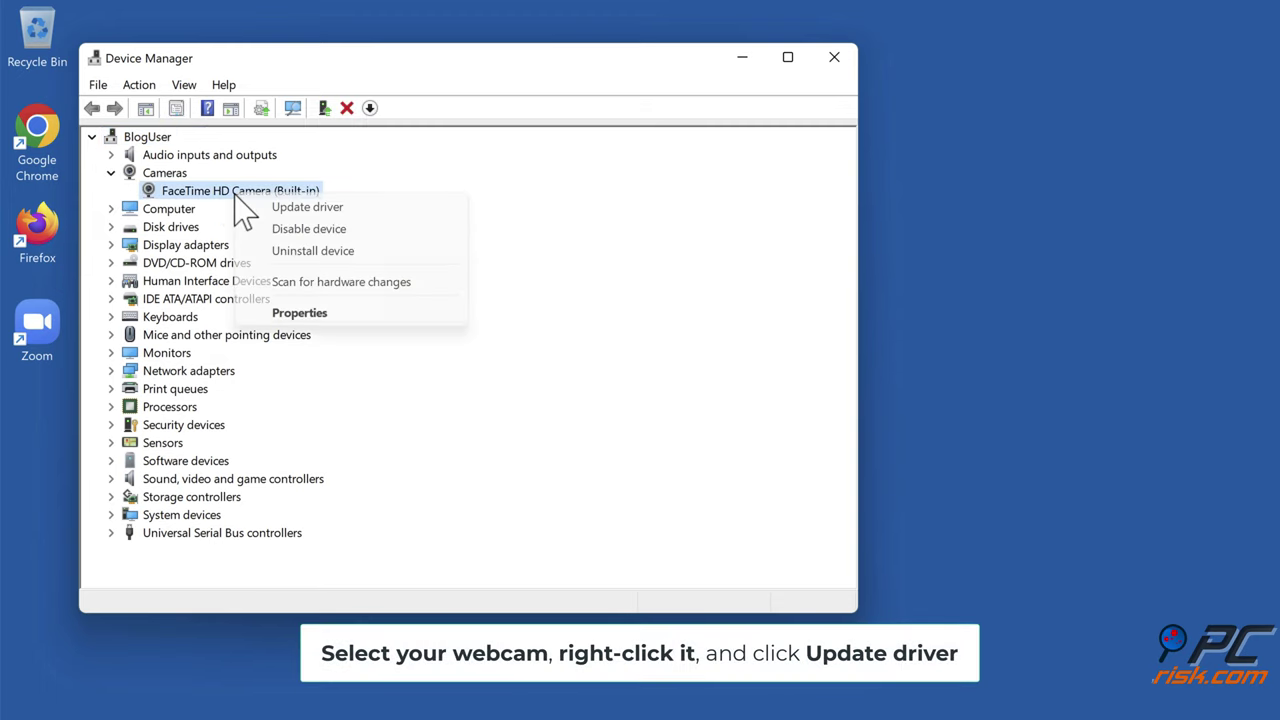
pyautogui.click(310, 208)
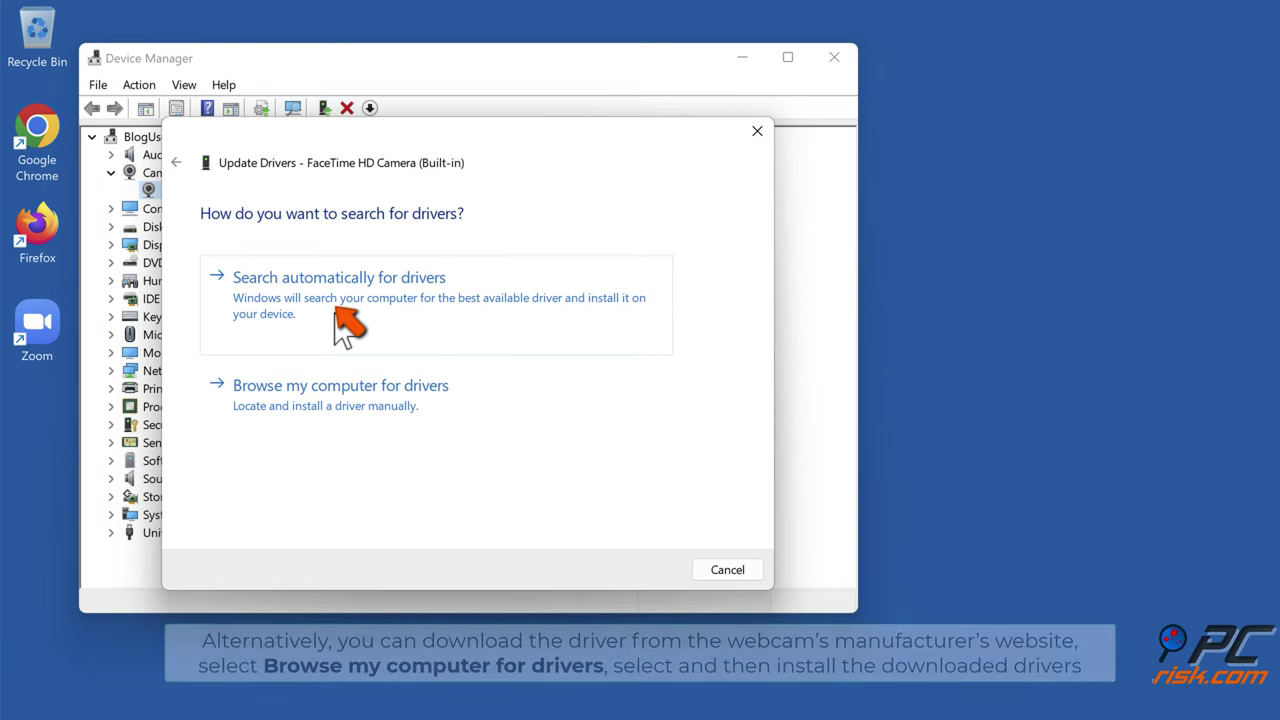
pyautogui.click(336, 322)
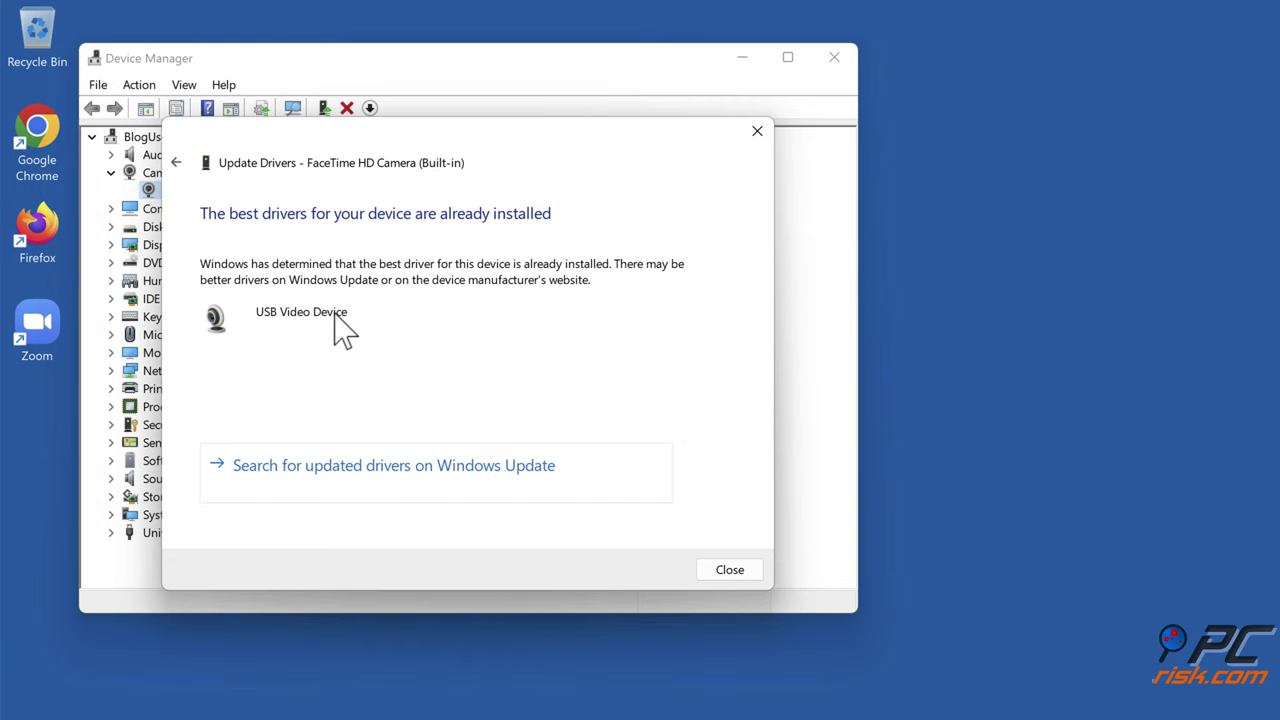
pyautogui.click(730, 572)
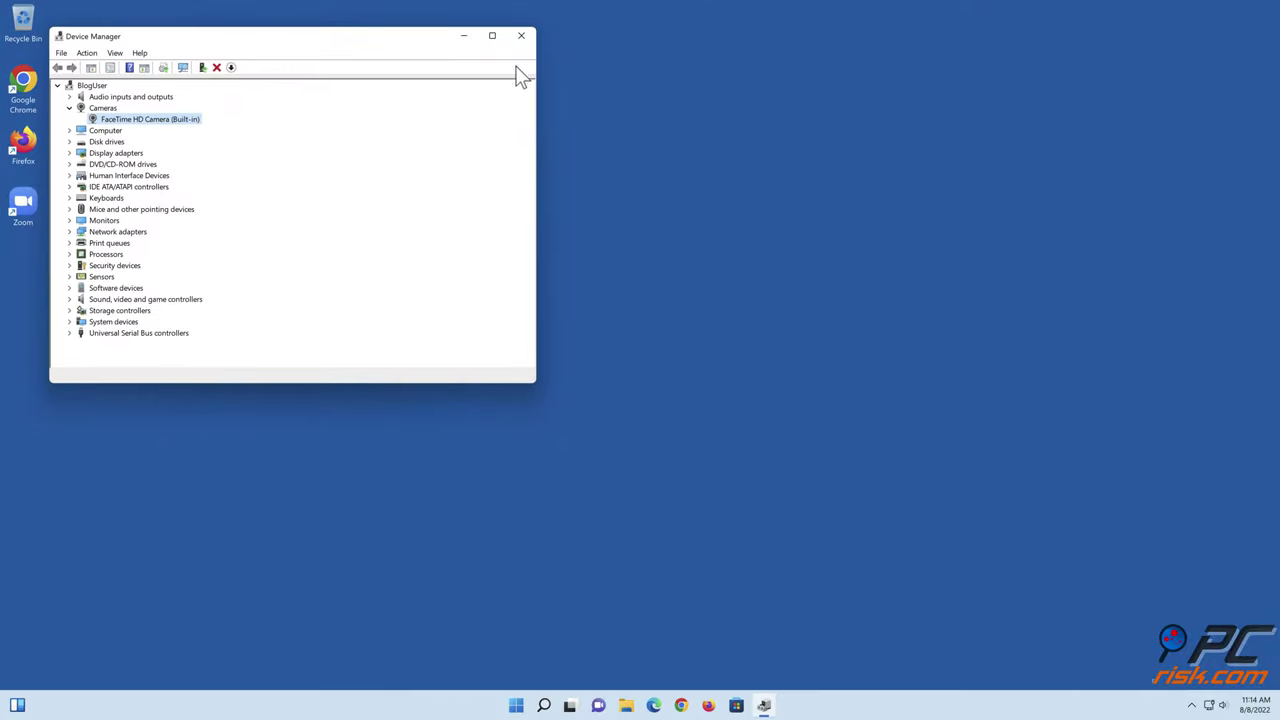
pyautogui.click(520, 37)
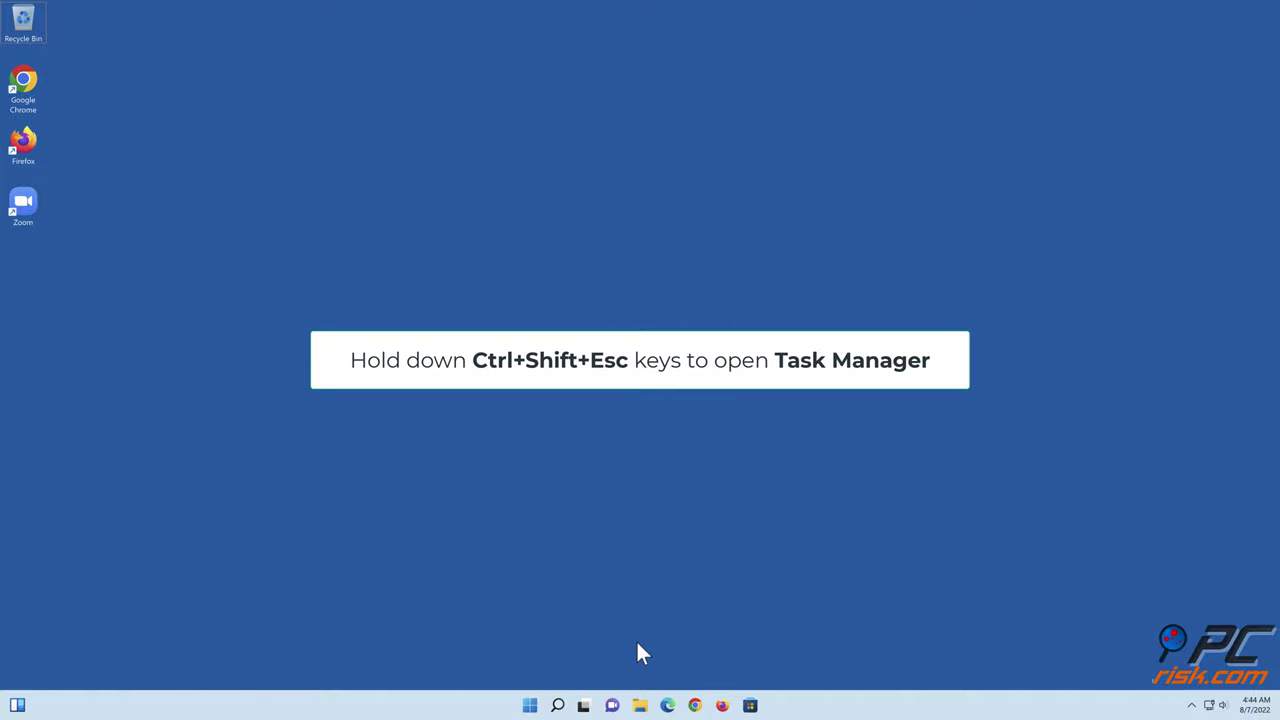
# Step: Open Task Manager, end the Zoom Meetings (32 bit) background process and close Task Manager
pyautogui.hotkey('ctrl', 'shift', 'Escape')
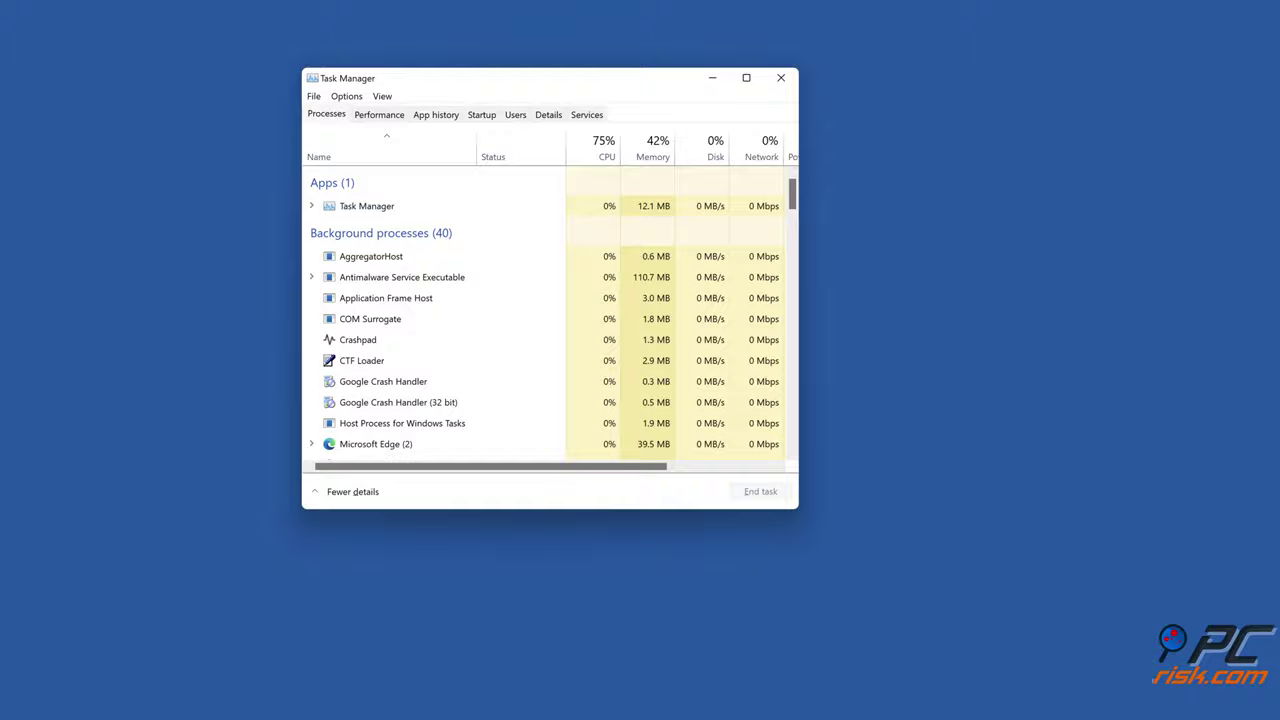
pyautogui.scroll(-1, 516, 335)
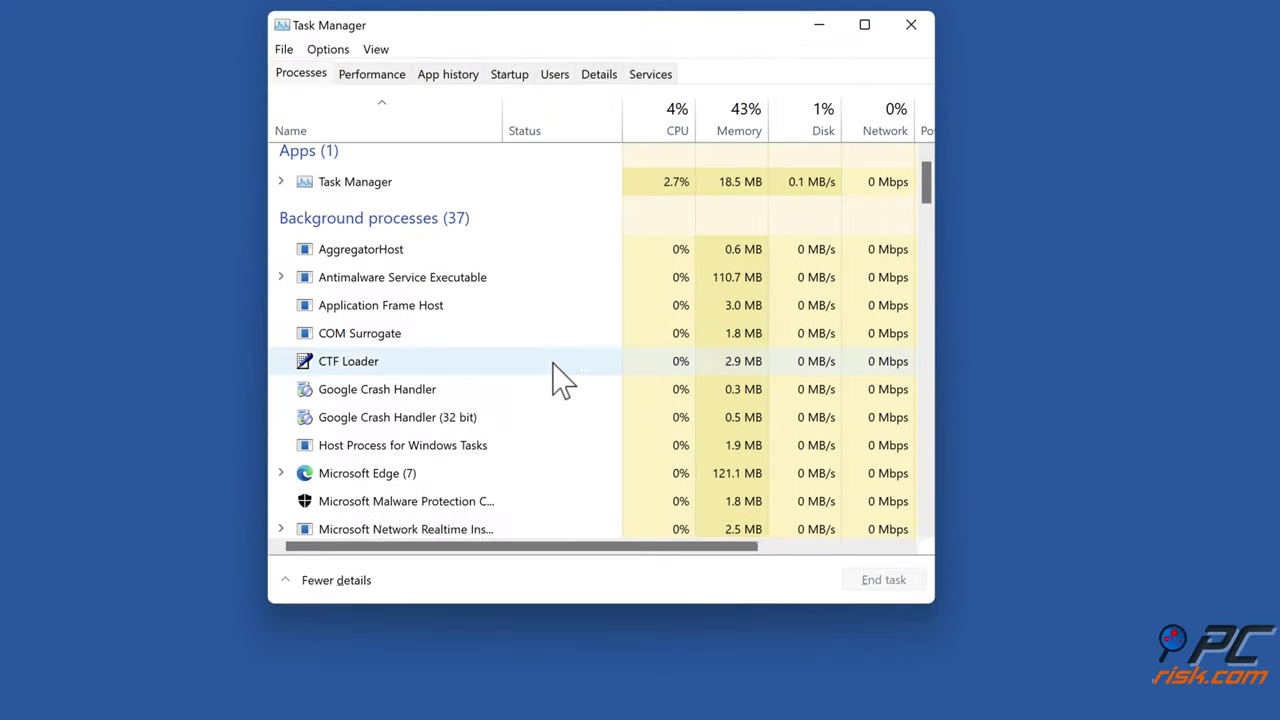
pyautogui.scroll(-8, 560, 378)
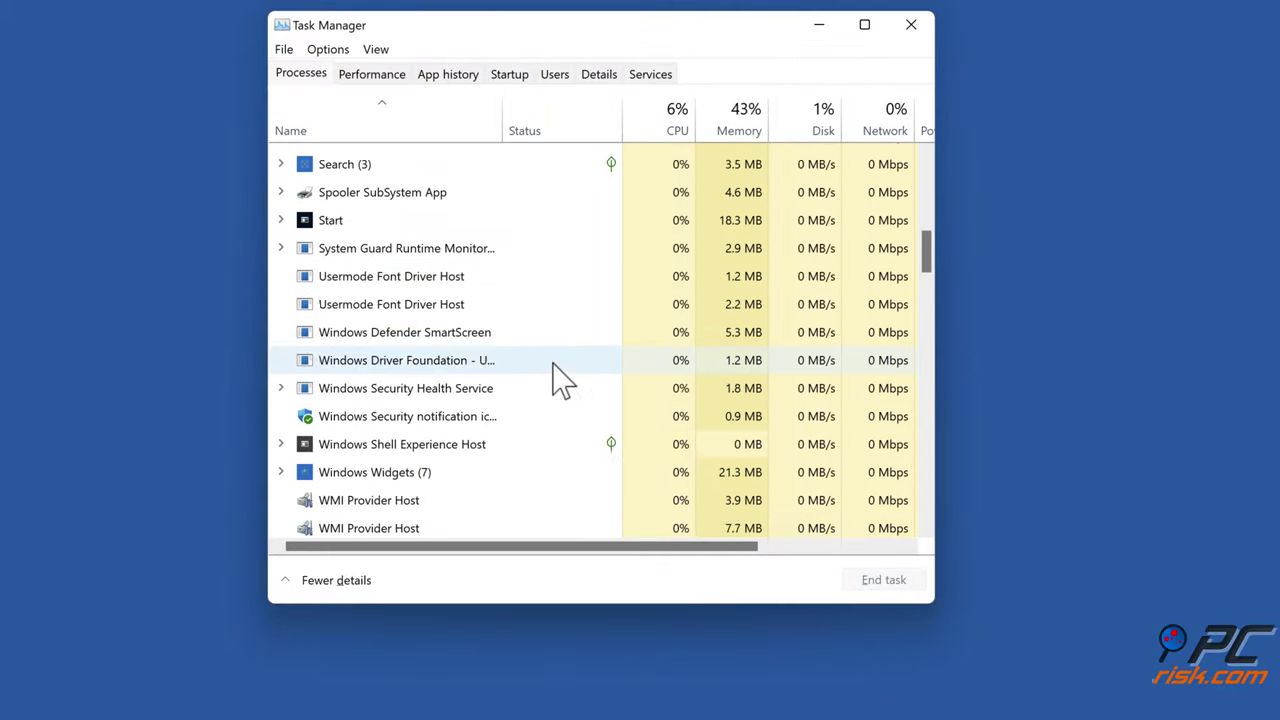
pyautogui.scroll(-2, 552, 363)
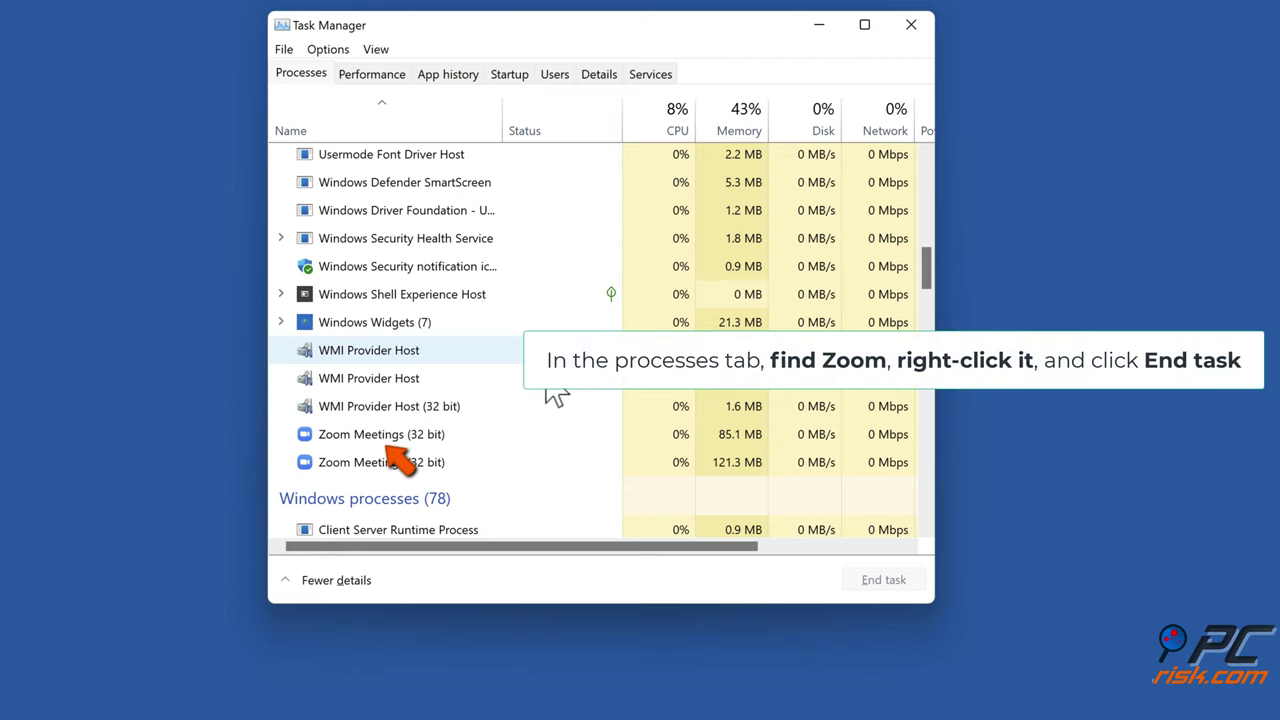
pyautogui.rightClick(414, 438)
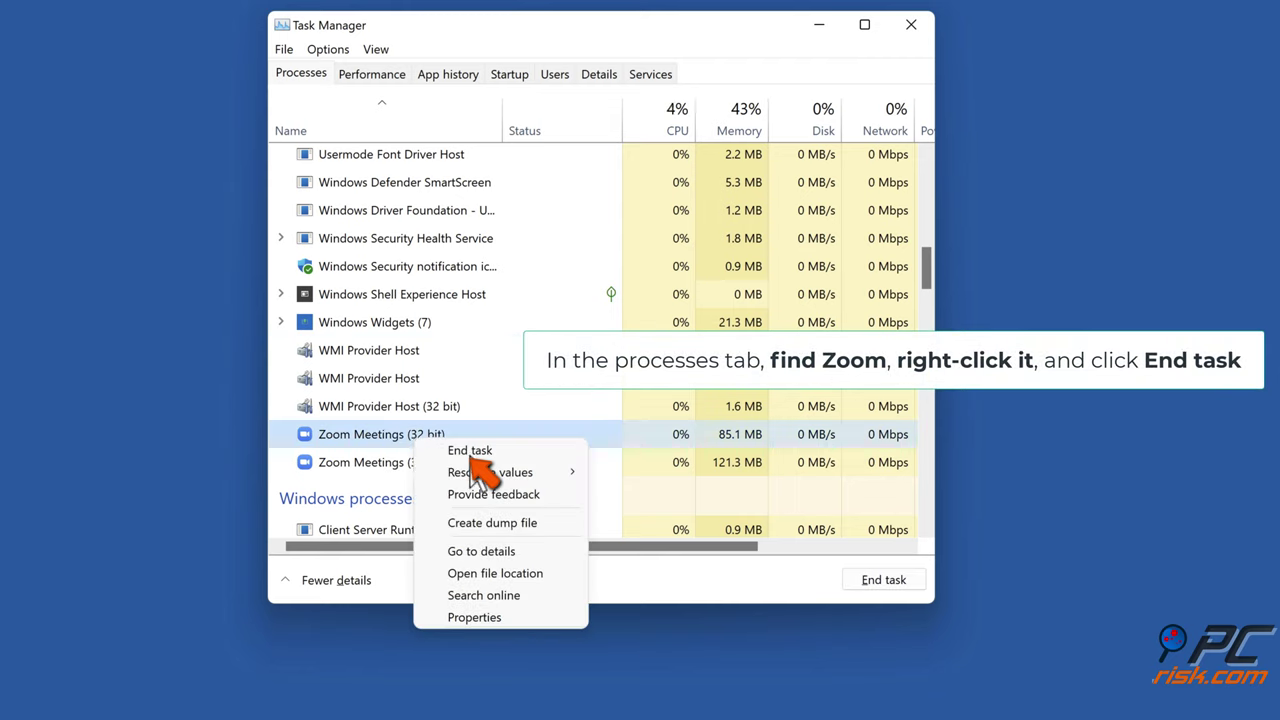
pyautogui.click(469, 451)
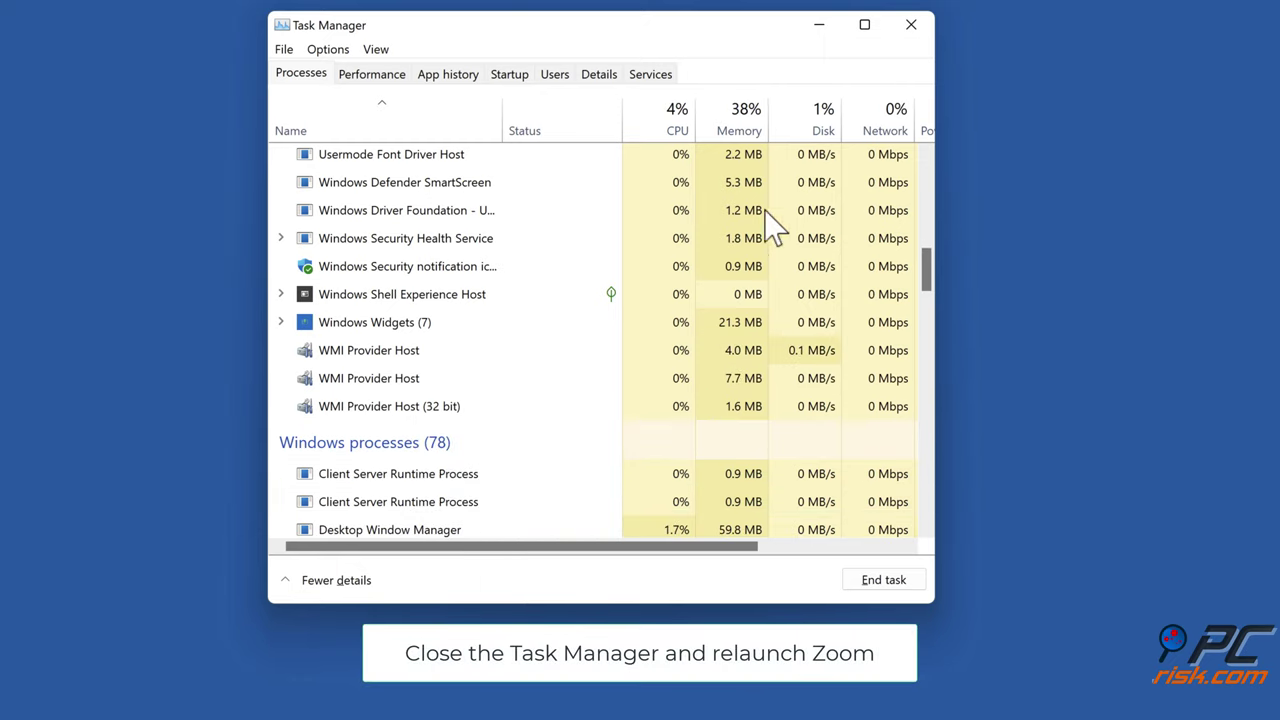
pyautogui.click(910, 25)
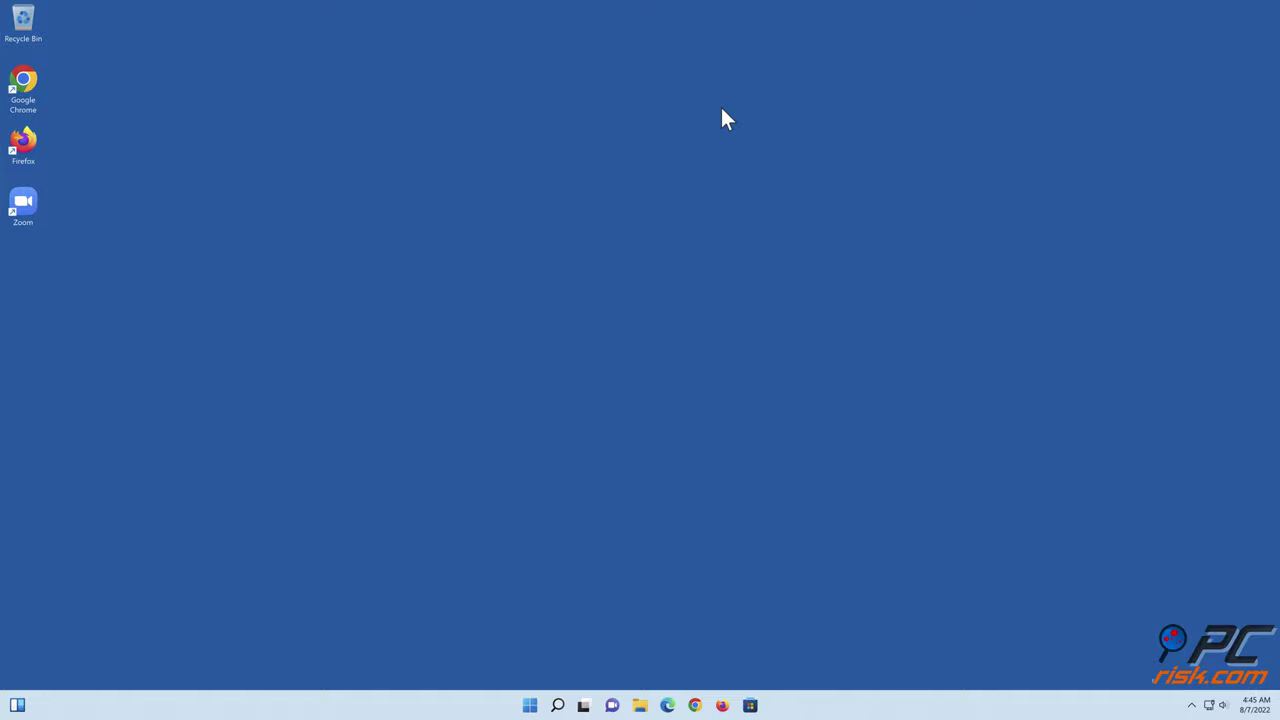
# Step: Relaunch Zoom from its desktop shortcut and close its window
pyautogui.doubleClick(23, 205)
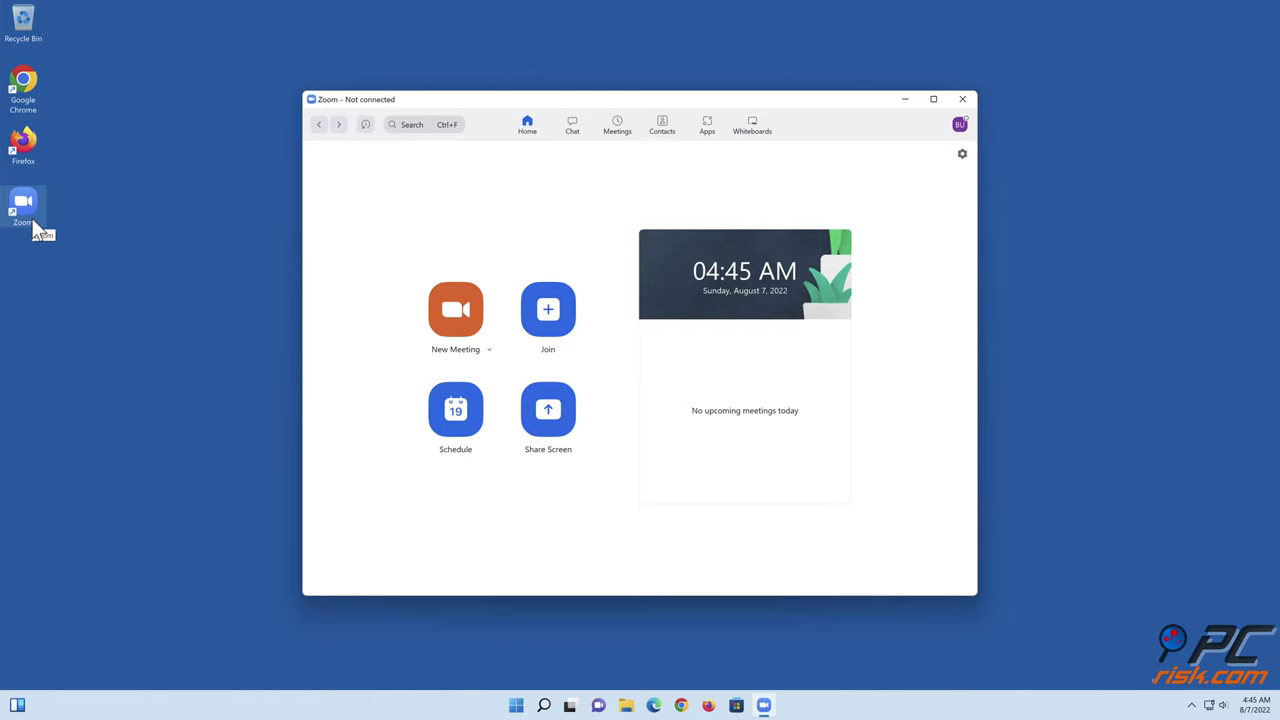
pyautogui.click(962, 100)
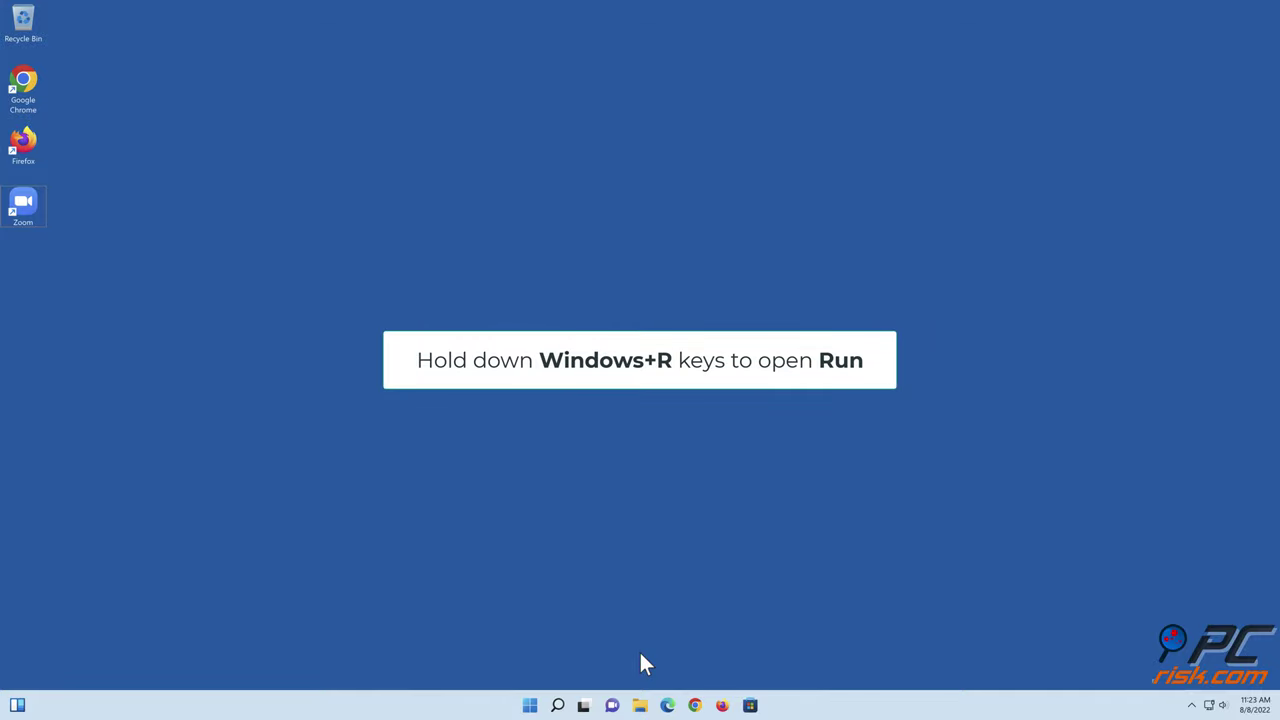
# Step: Open Command Prompt as administrator through the Run dialog and run dism /online /cleanup-image /scanhealth
pyautogui.press('super+r')
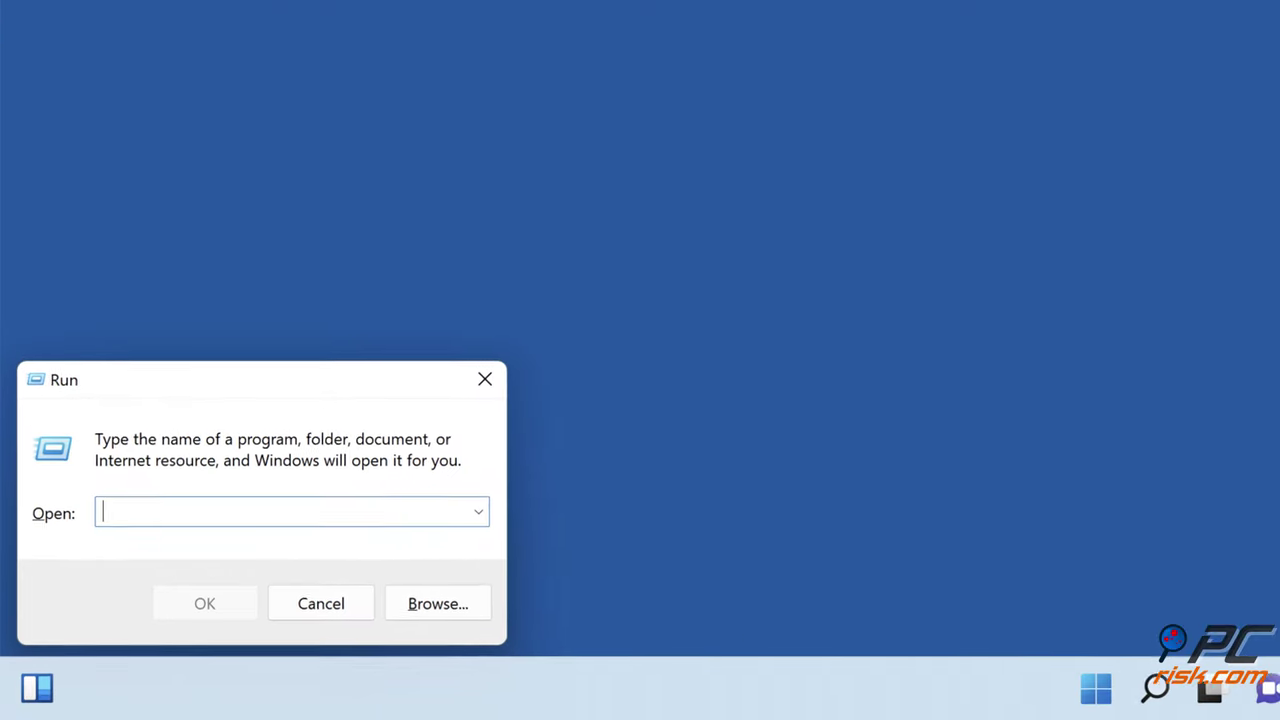
pyautogui.write('cmd')
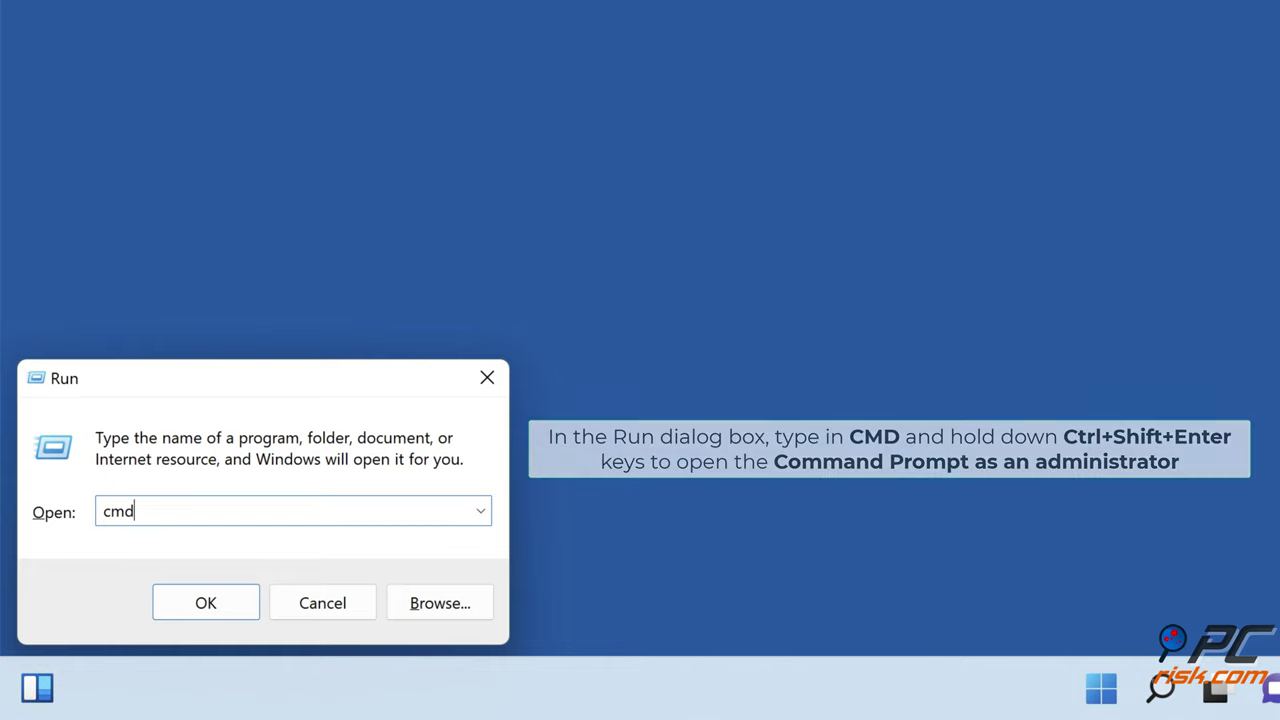
pyautogui.hotkey('ctrl', 'shift', 'Return')
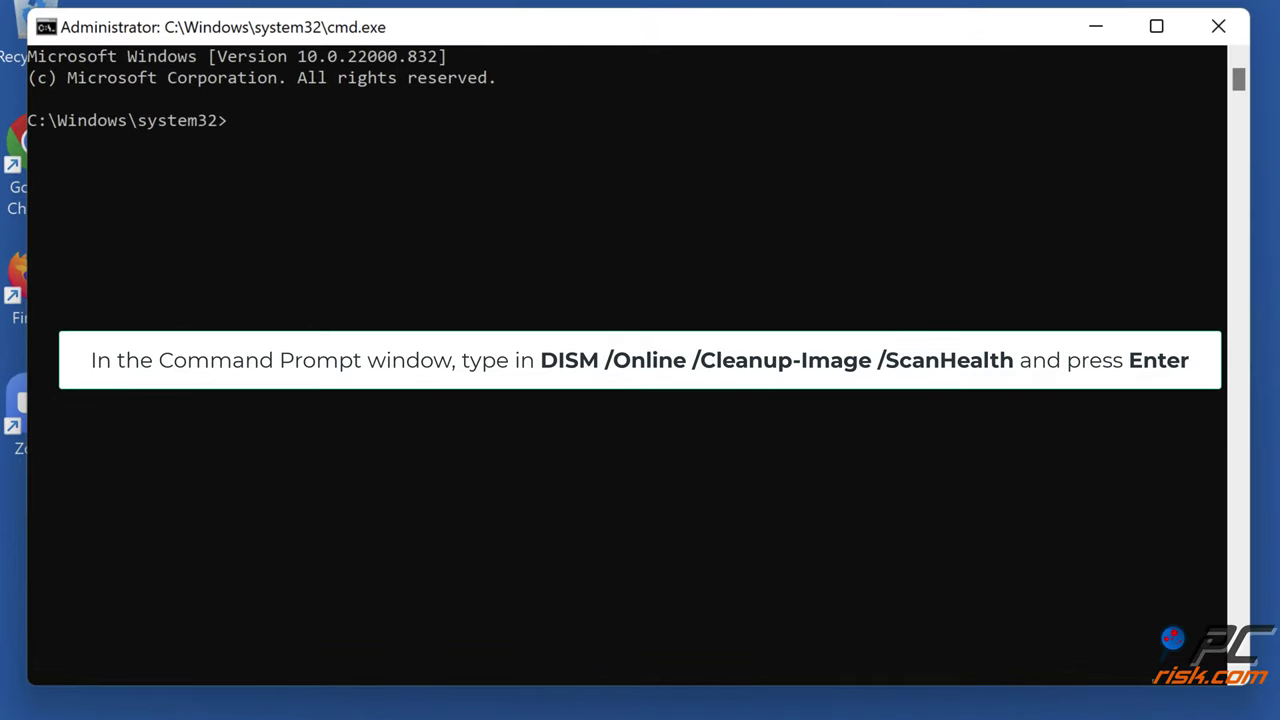
pyautogui.write('dism /online /cleanup-image /scanhealth')
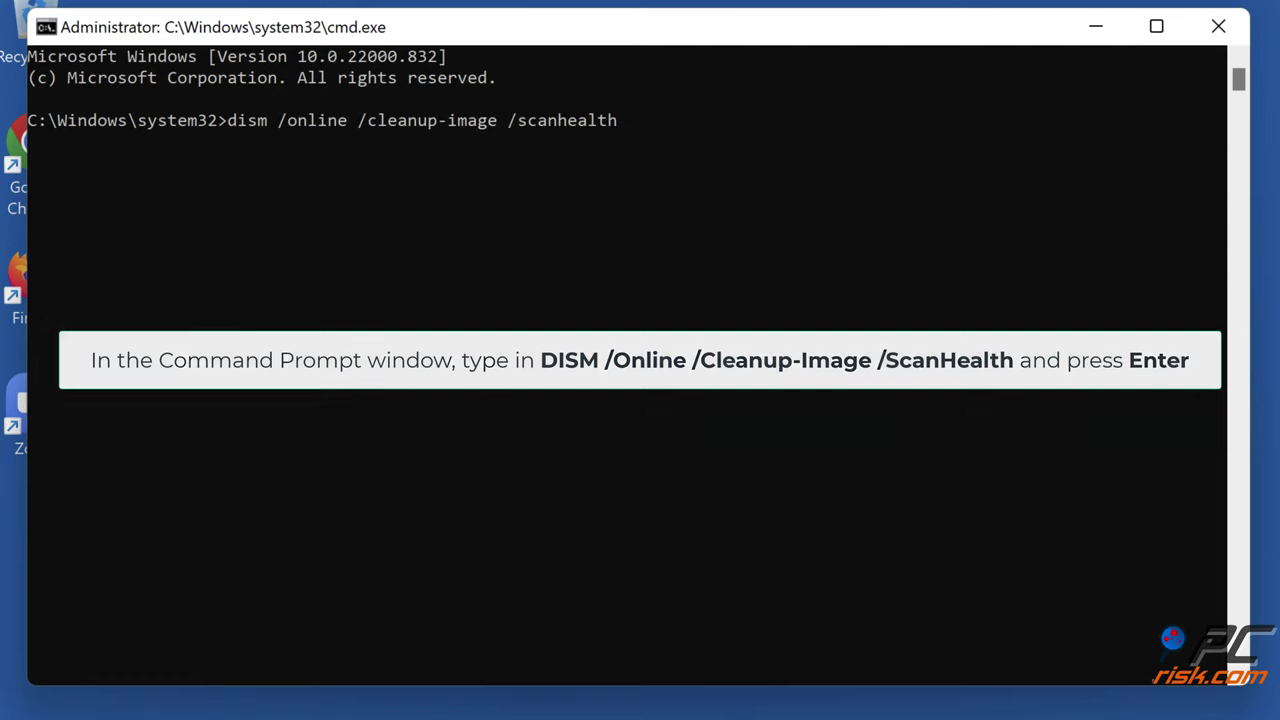
pyautogui.press('Return')
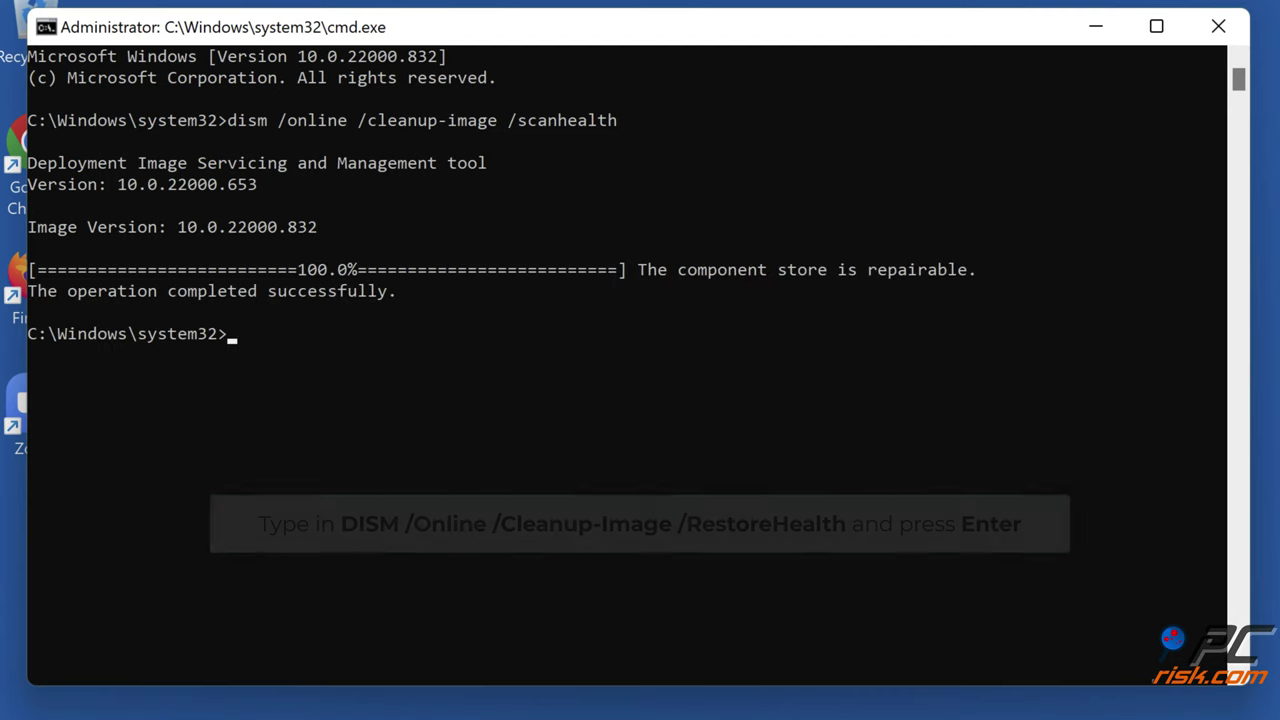
# Step: Repair the Windows component store by running dism /online /cleanup-image /restorehealth
pyautogui.write('dism /online')
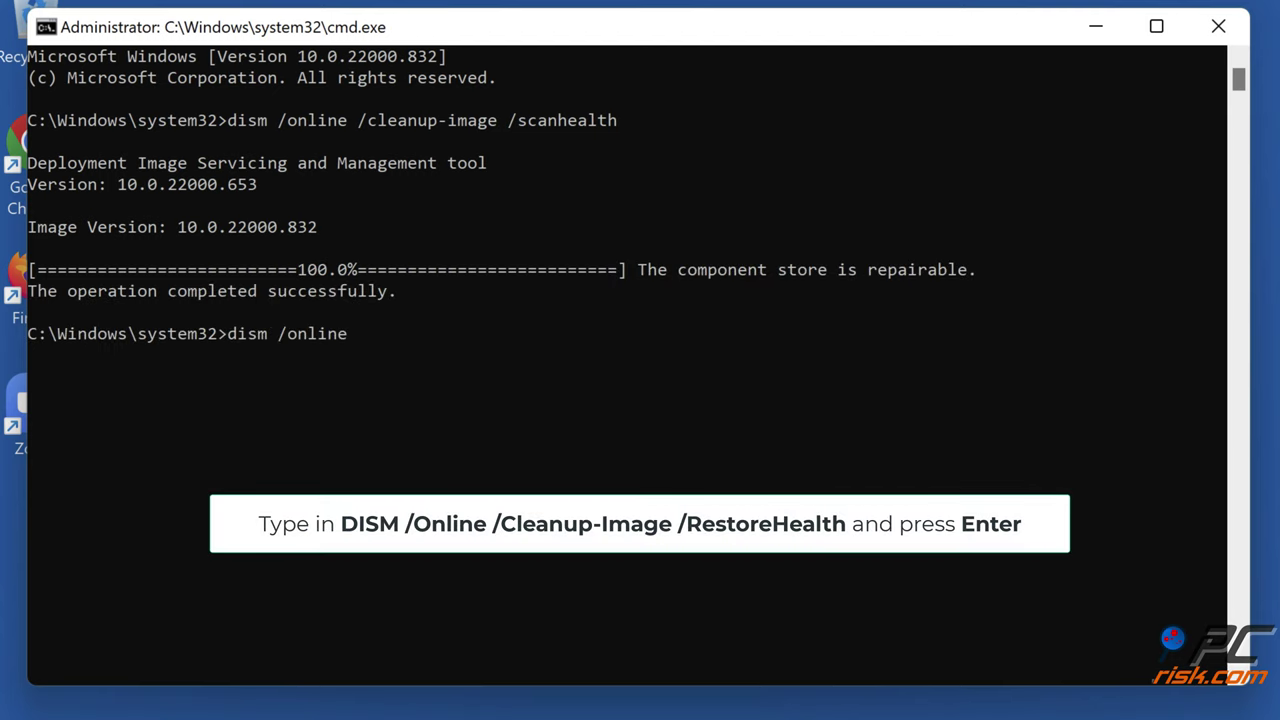
pyautogui.write(' /cleanup-image /restorehealth')
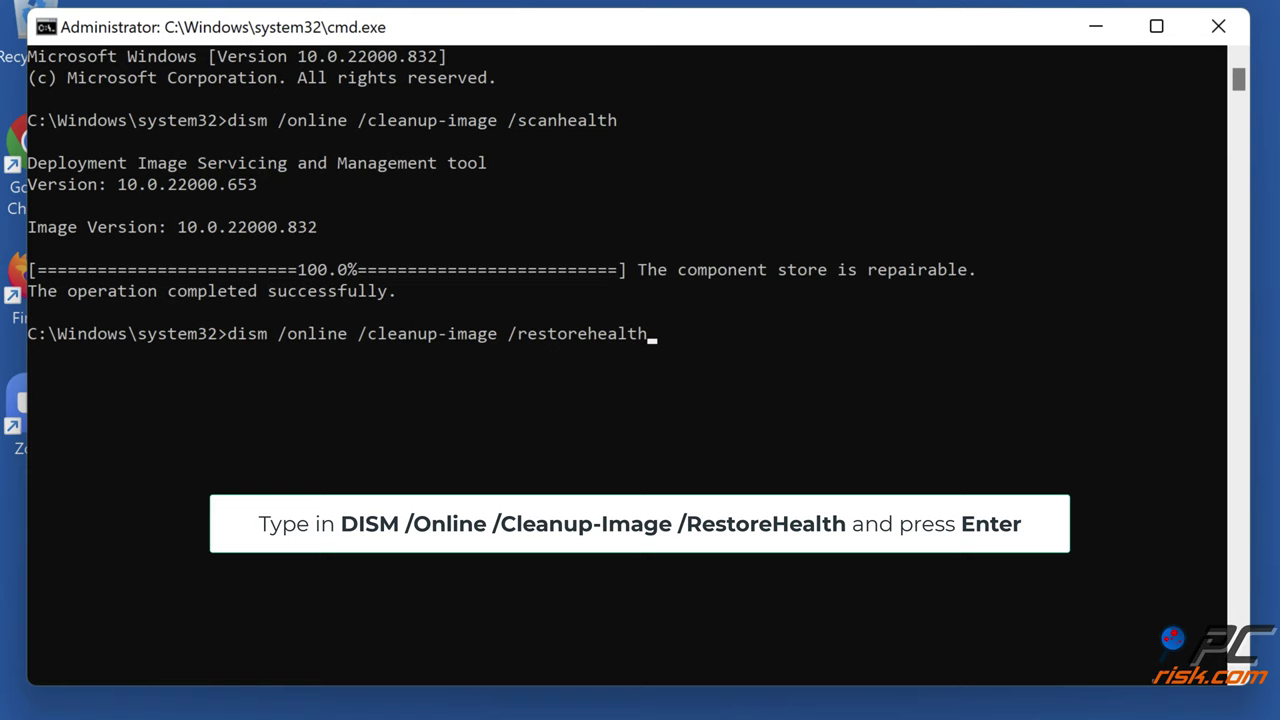
pyautogui.press('Return')
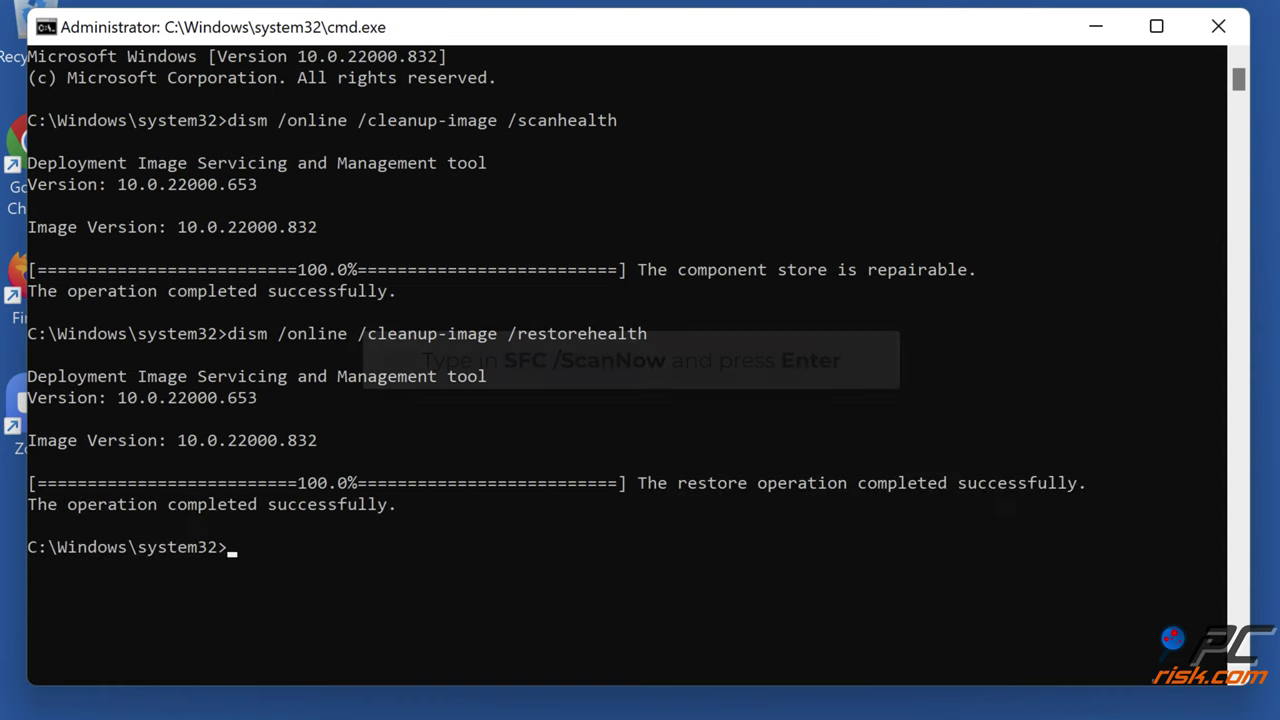
# Step: Scan and repair the protected system files by running sfc /scannow
pyautogui.write('sfc /scan')
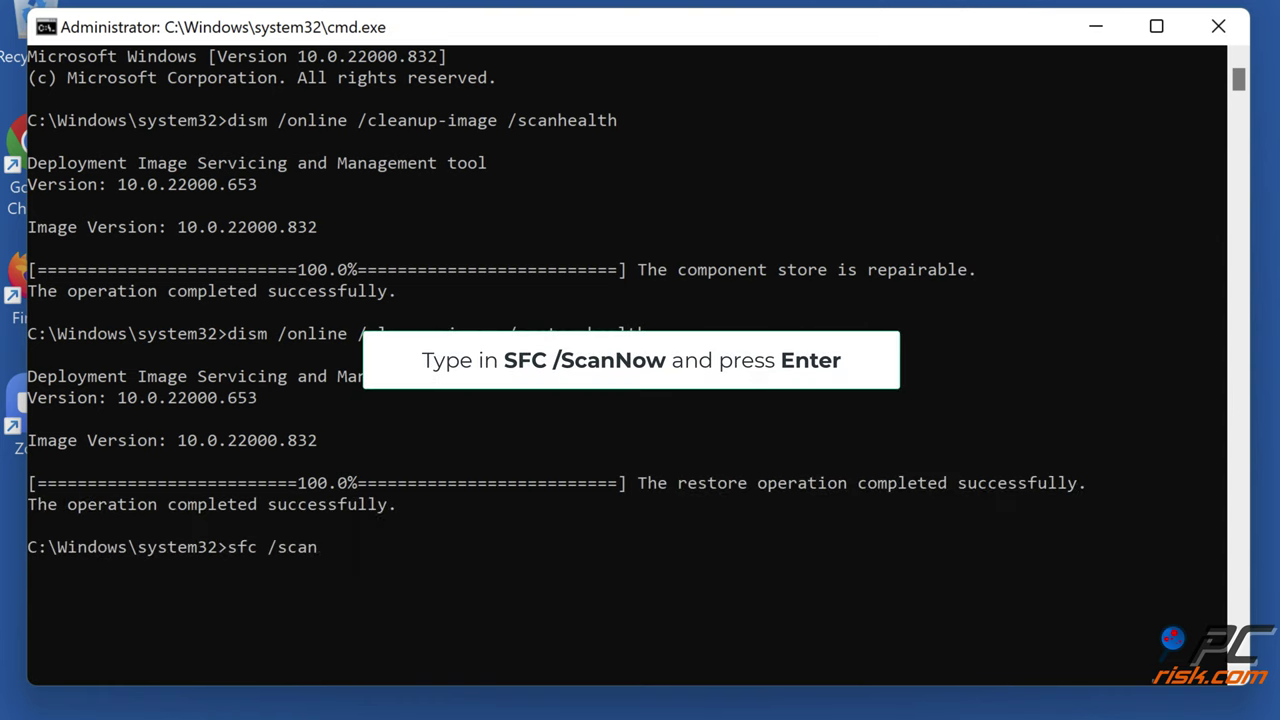
pyautogui.write('now')
pyautogui.press('Return')
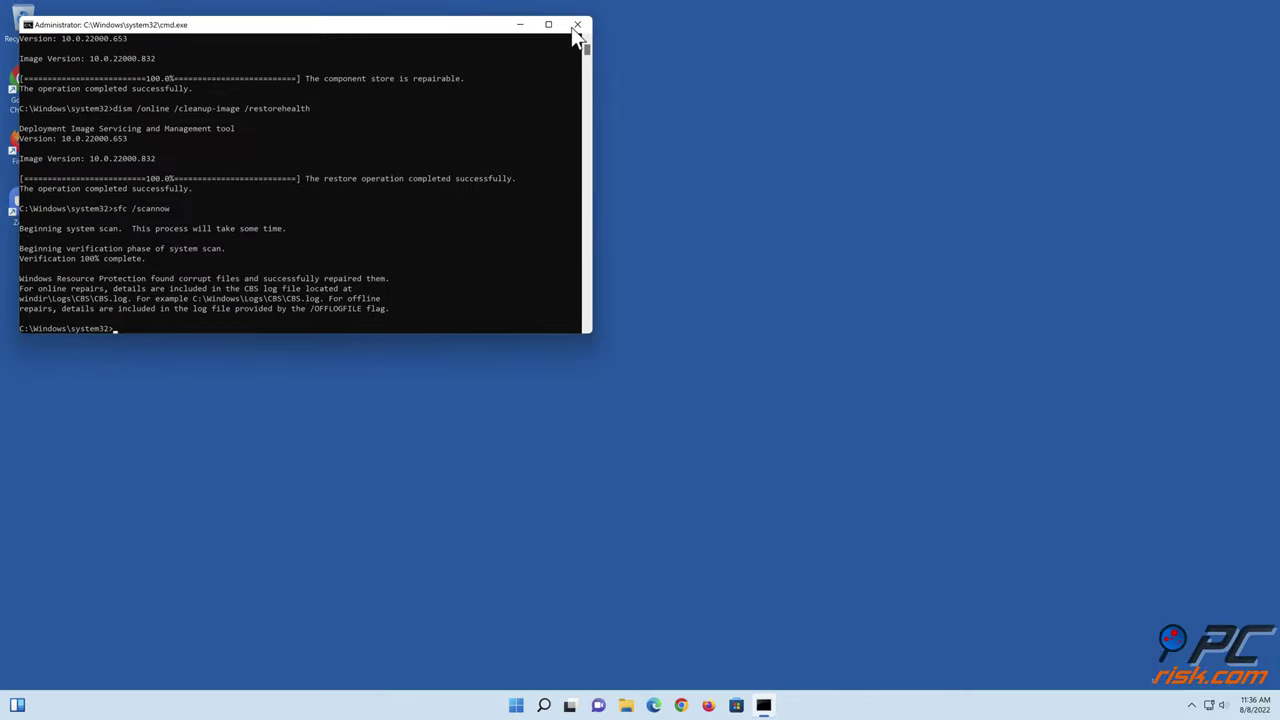
# Step: Close the Command Prompt window and restart the computer
pyautogui.click(576, 25)
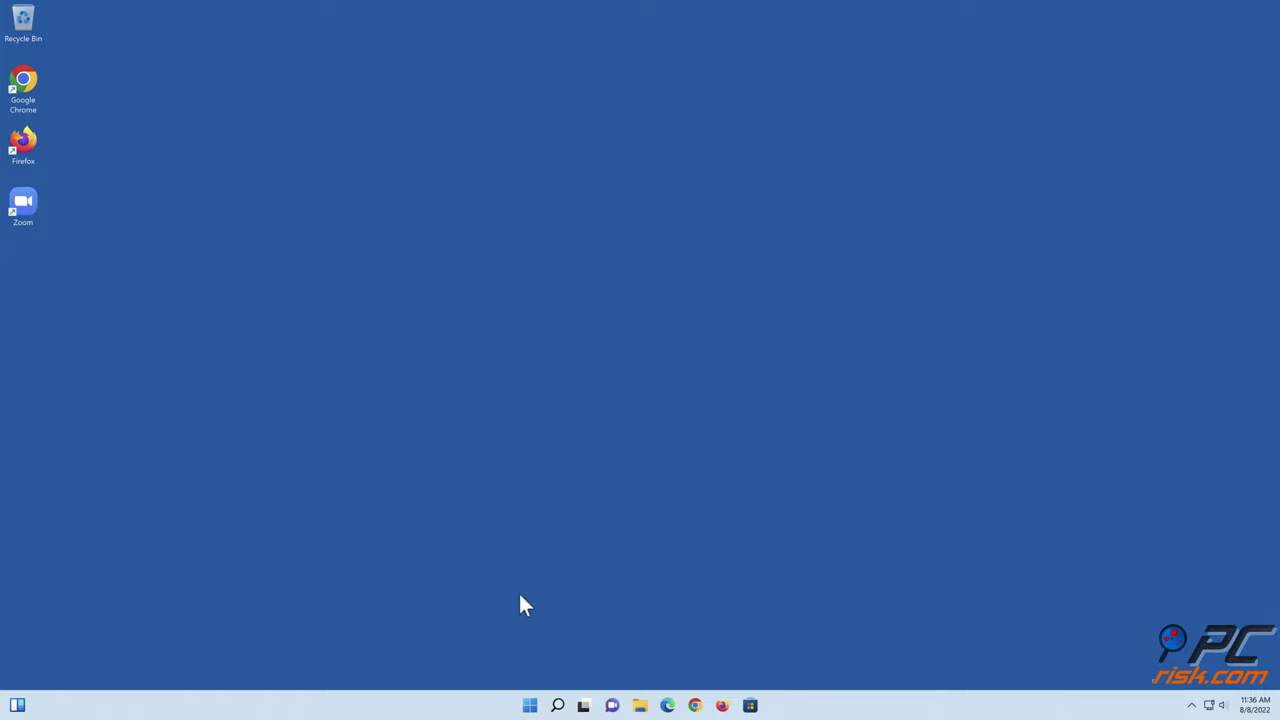
pyautogui.click(530, 705)
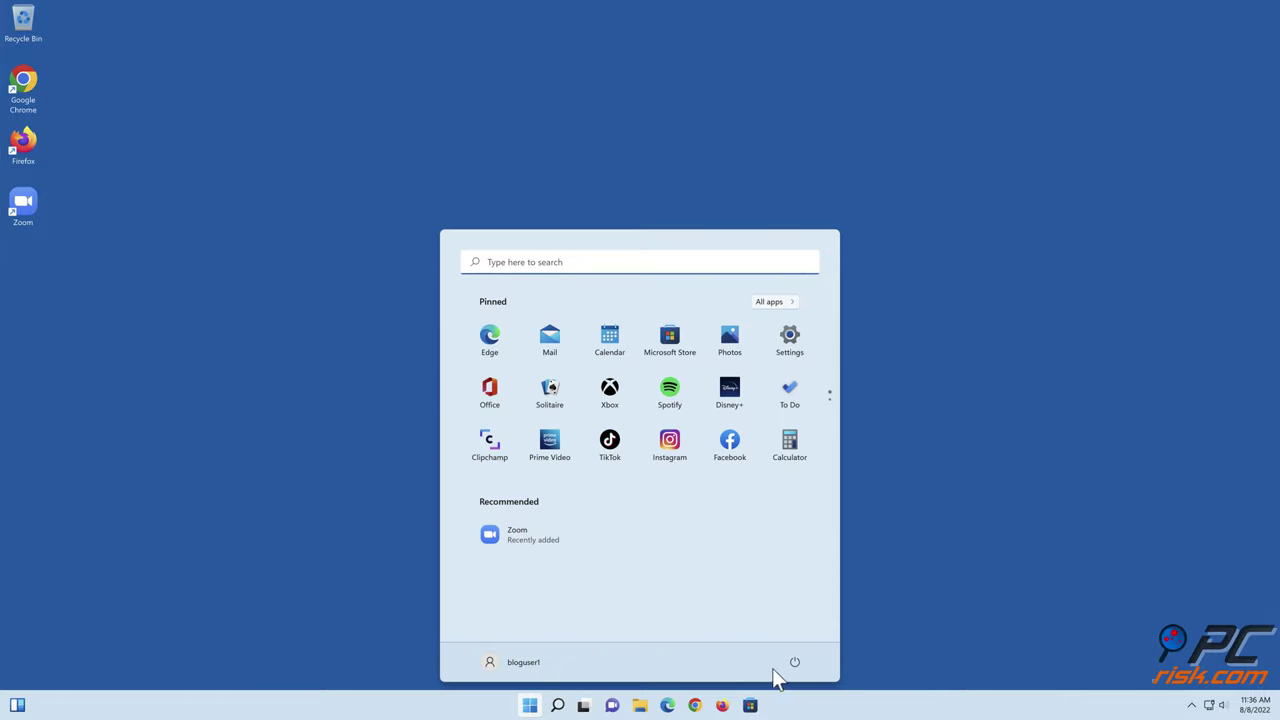
pyautogui.click(795, 663)
pyautogui.click(792, 638)
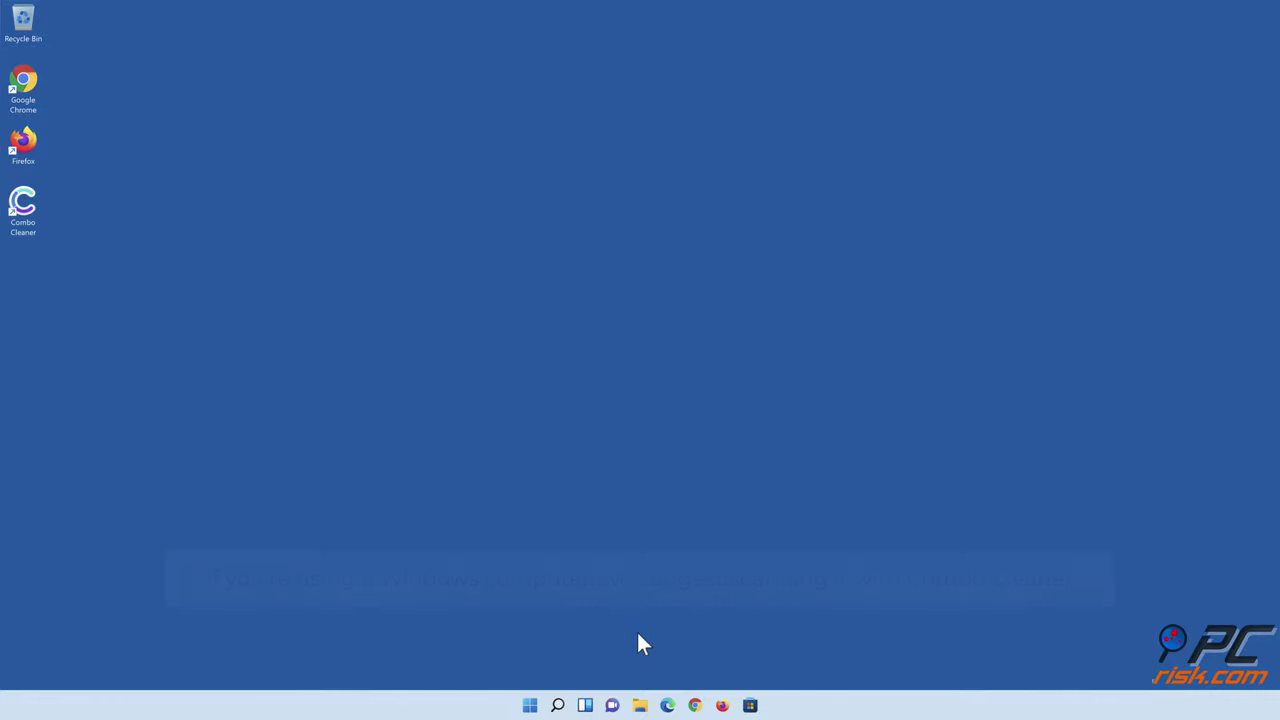
# Step: Run a Quick Scan in Combo Cleaner, move all detected threats to quarantine, and finish the scan summary
pyautogui.doubleClick(30, 225)
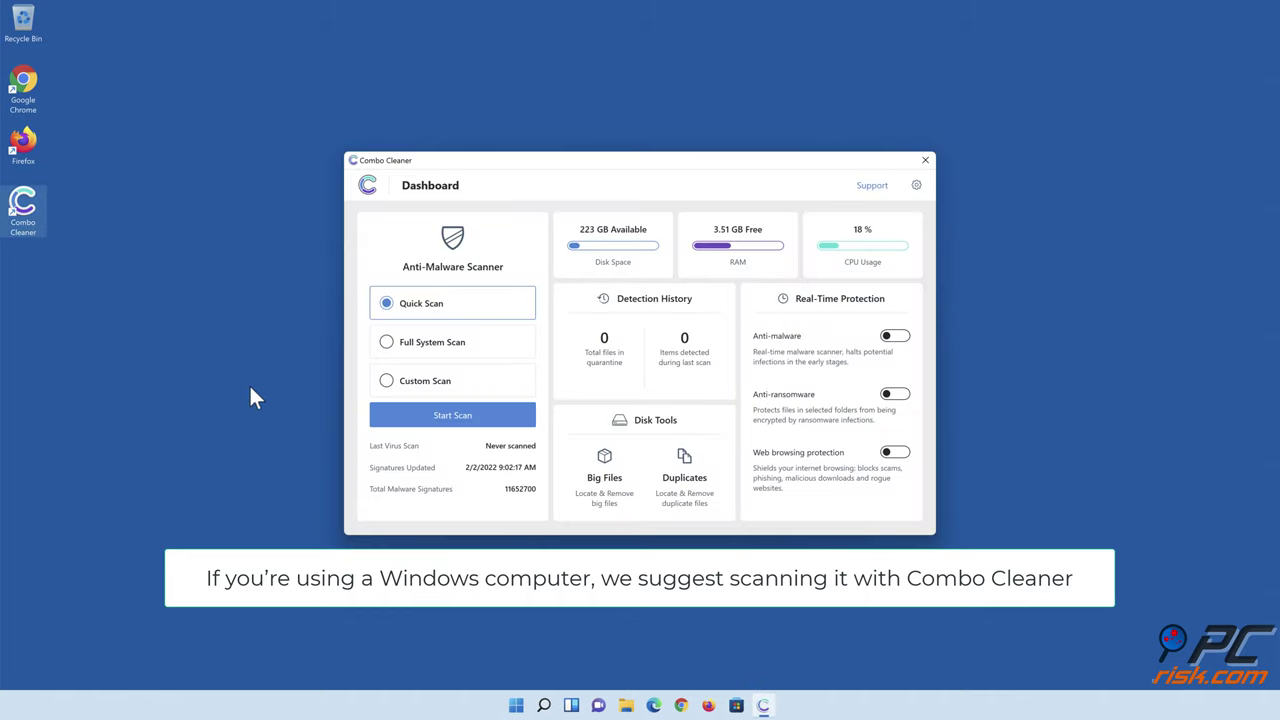
pyautogui.click(452, 424)
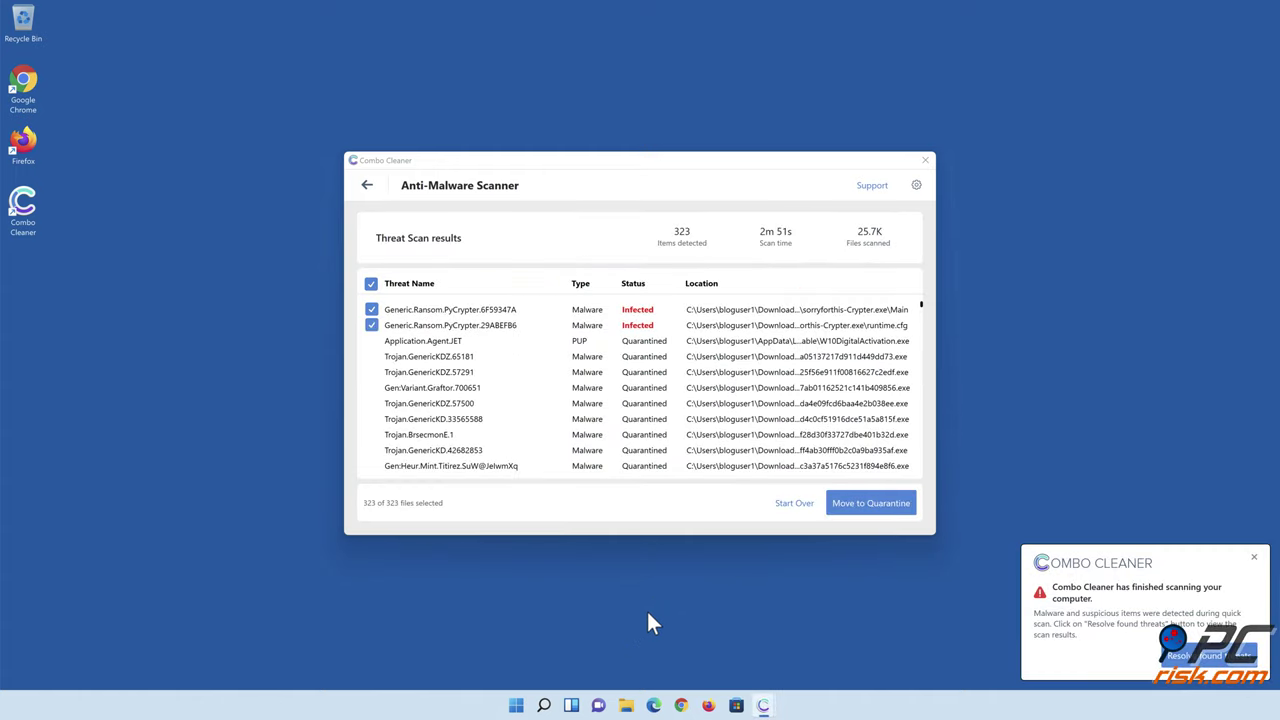
pyautogui.click(867, 518)
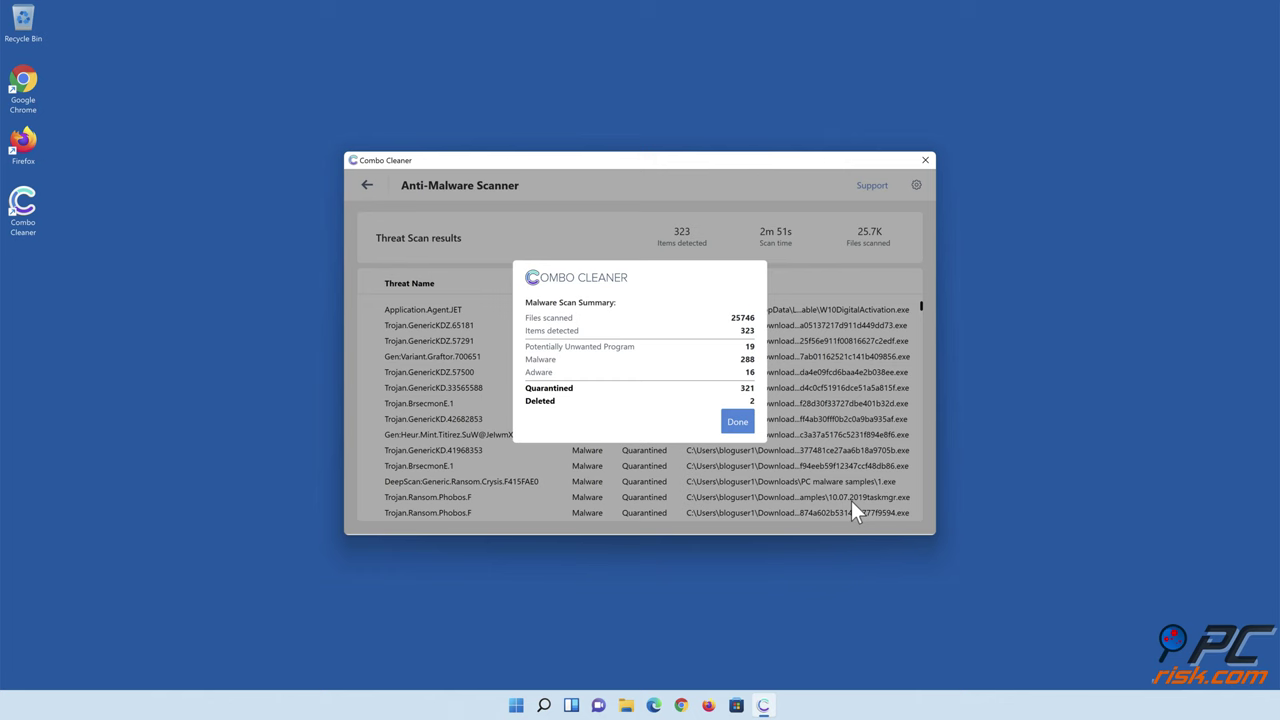
pyautogui.click(737, 422)
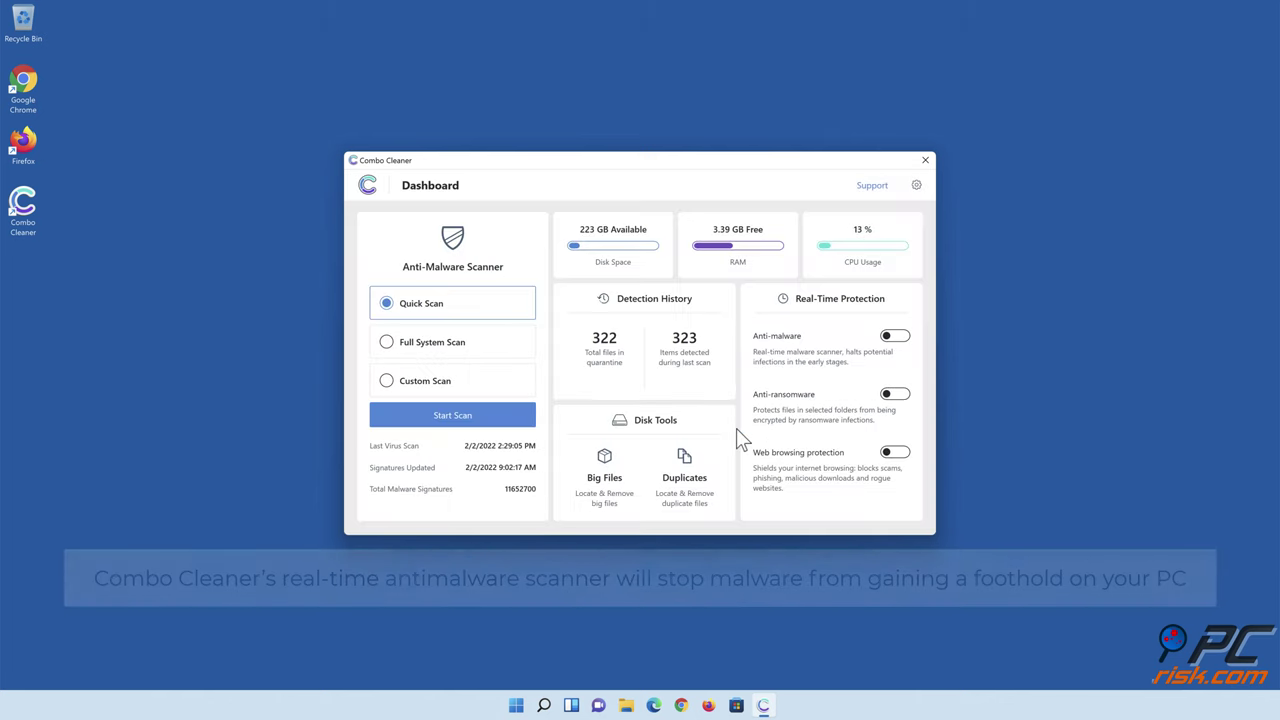
# Step: Turn on real-time anti-malware and anti-ransomware protection, adding the Documents folder from Libraries as a protected folder
pyautogui.click(895, 337)
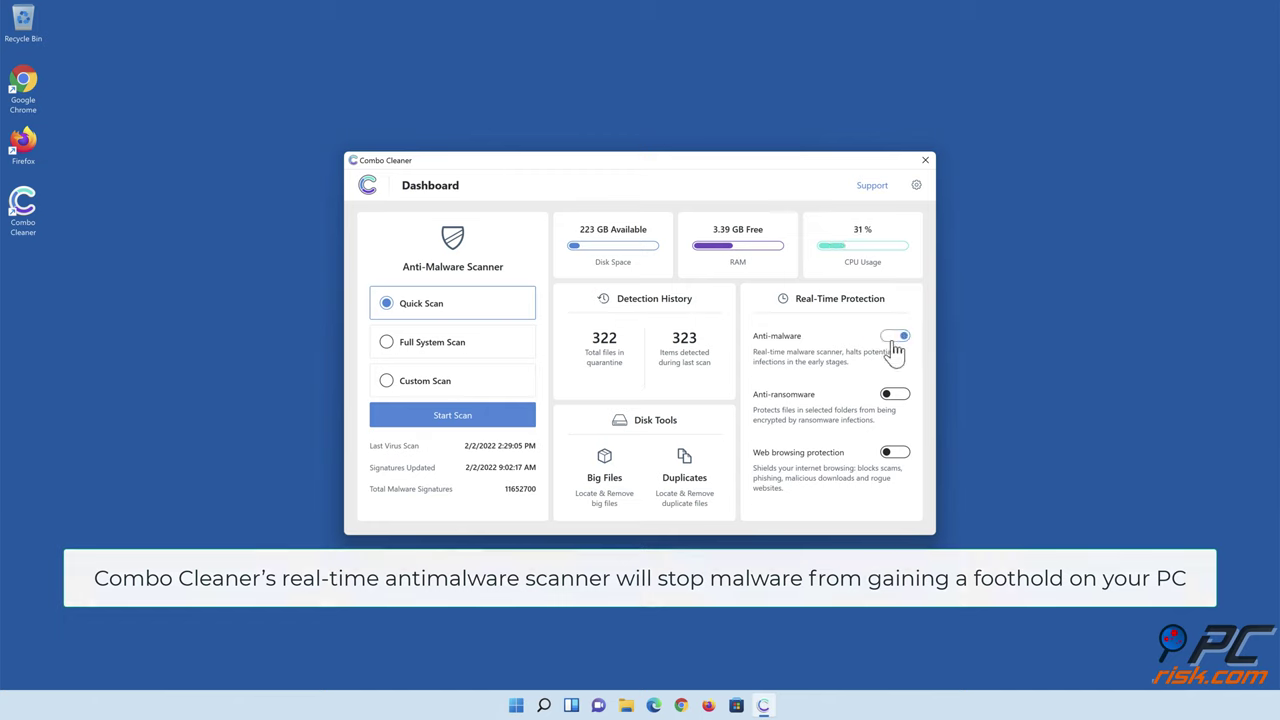
pyautogui.click(896, 396)
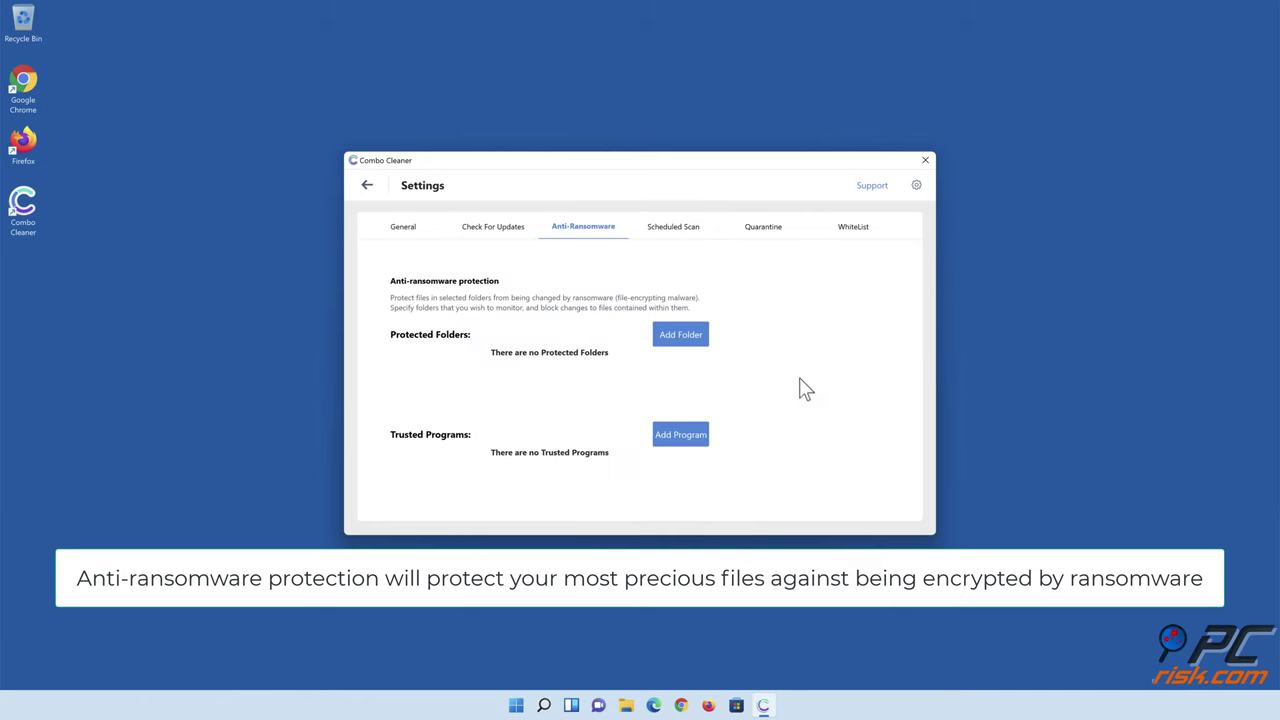
pyautogui.click(684, 340)
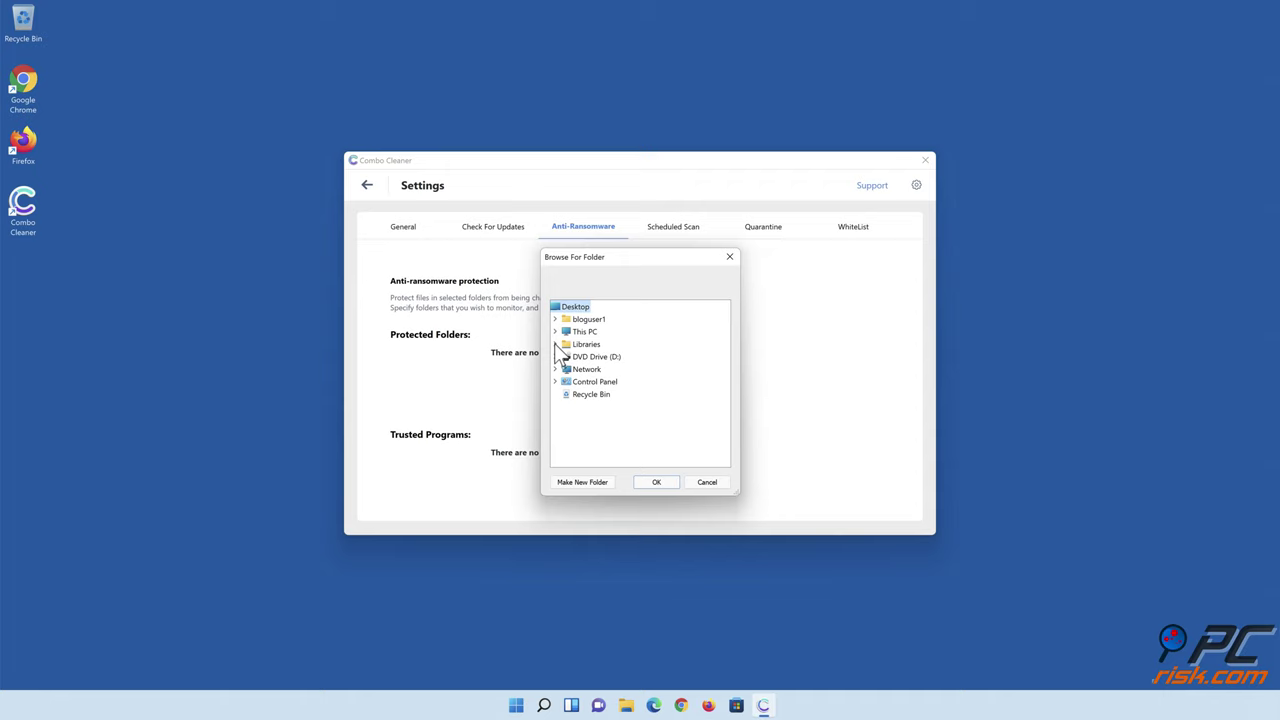
pyautogui.click(556, 344)
pyautogui.click(566, 369)
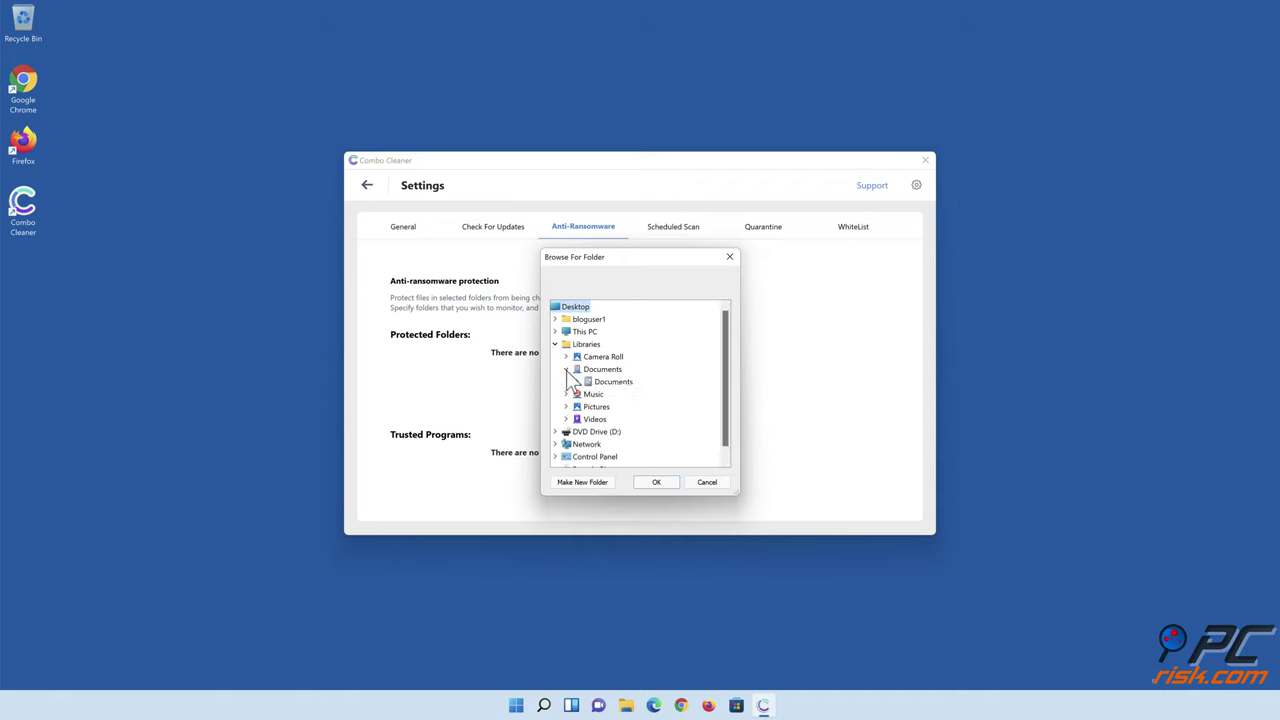
pyautogui.click(607, 382)
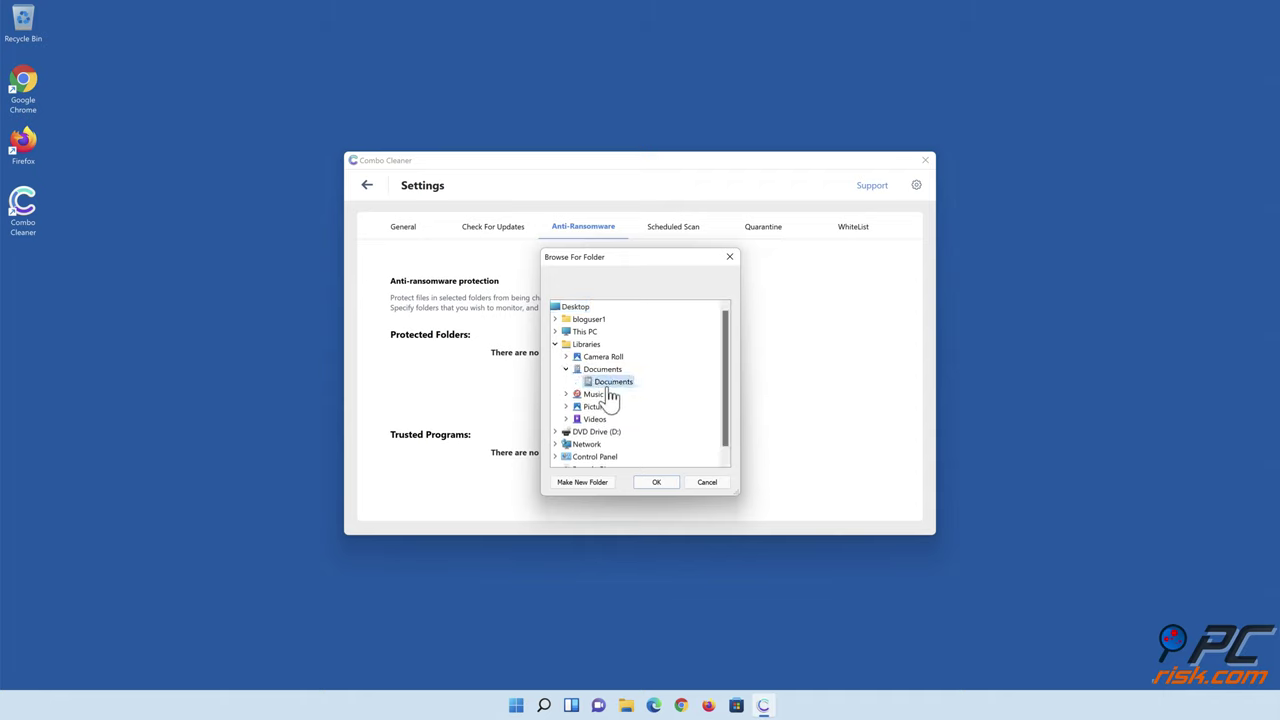
pyautogui.click(657, 483)
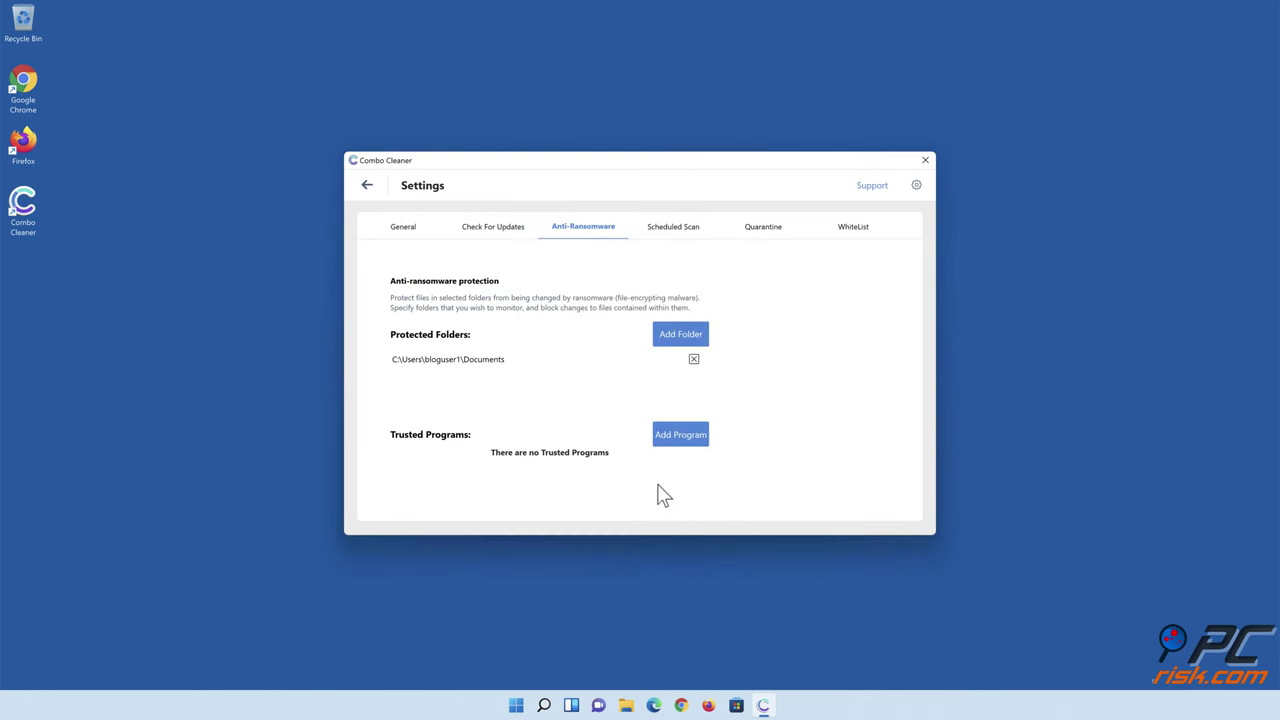
# Step: Return to the Combo Cleaner dashboard and turn on Web browsing protection
pyautogui.click(368, 189)
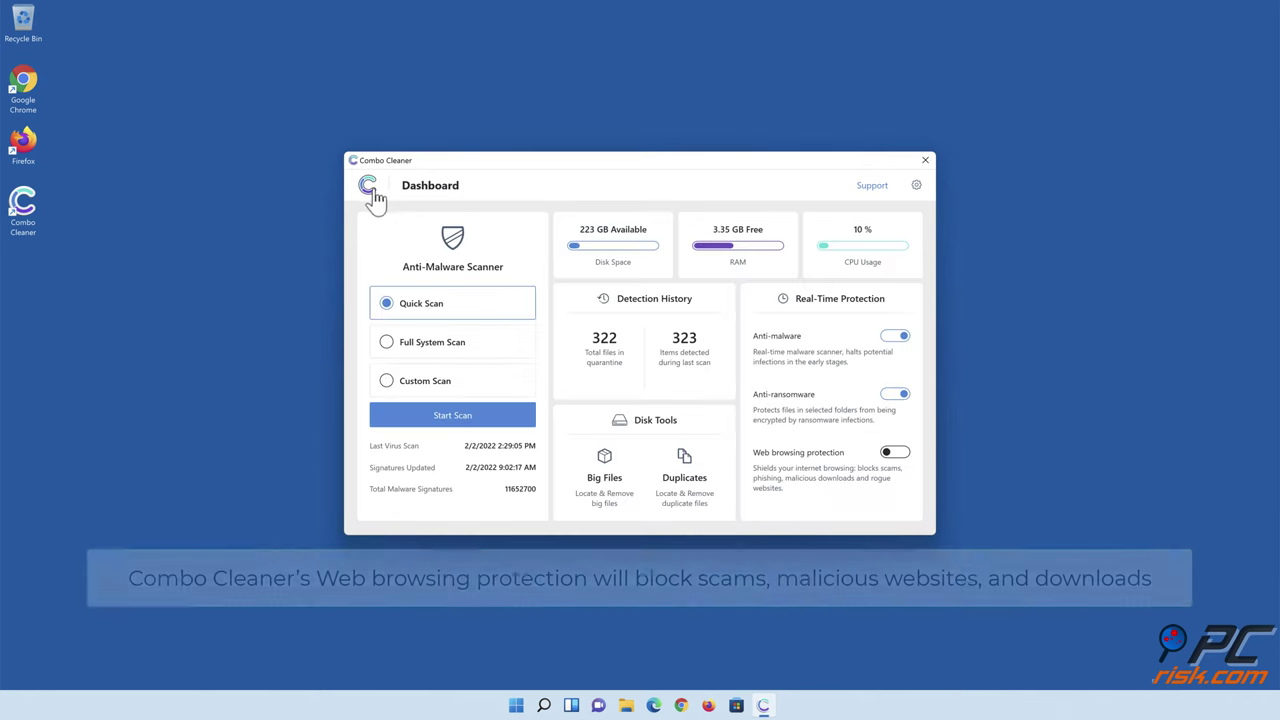
pyautogui.click(895, 456)
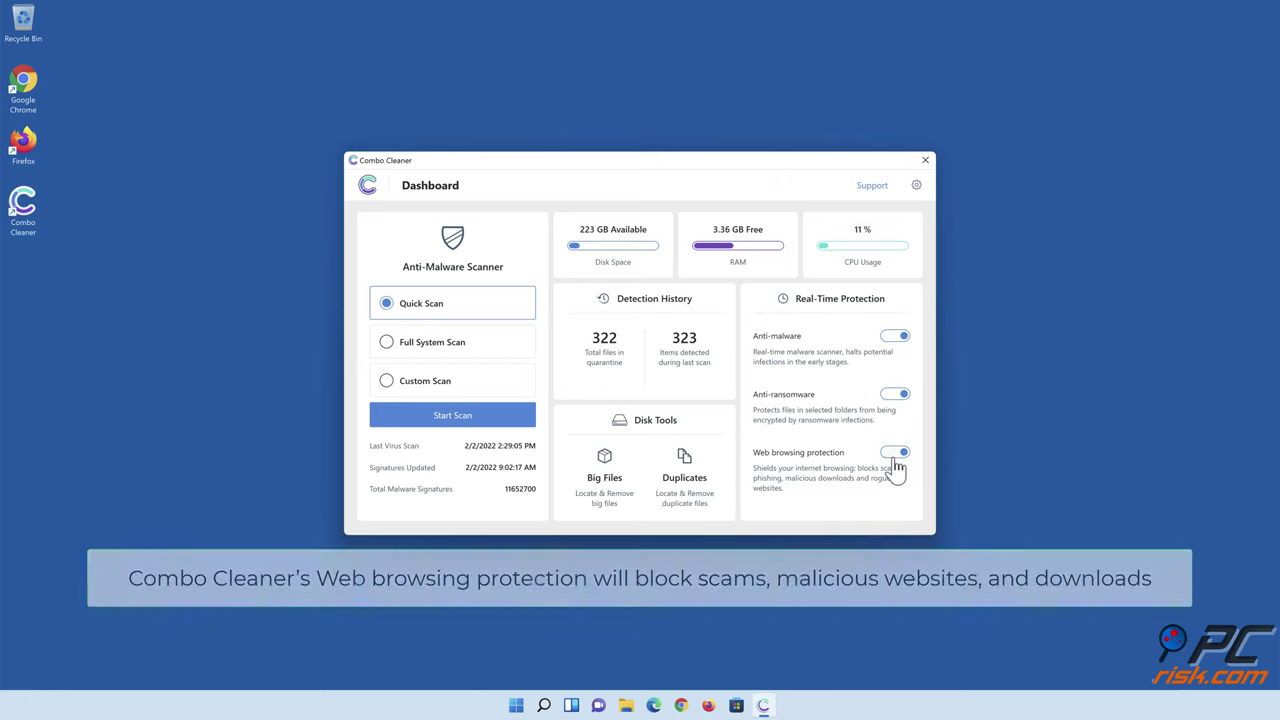